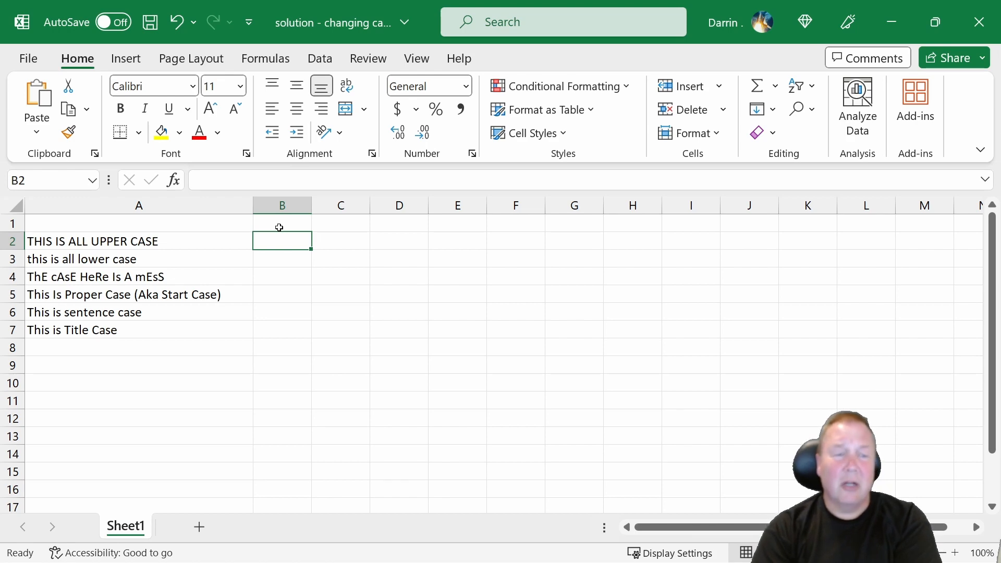
Enter the header "upper" in cell B1.
scroll(211, 318, up, 4)
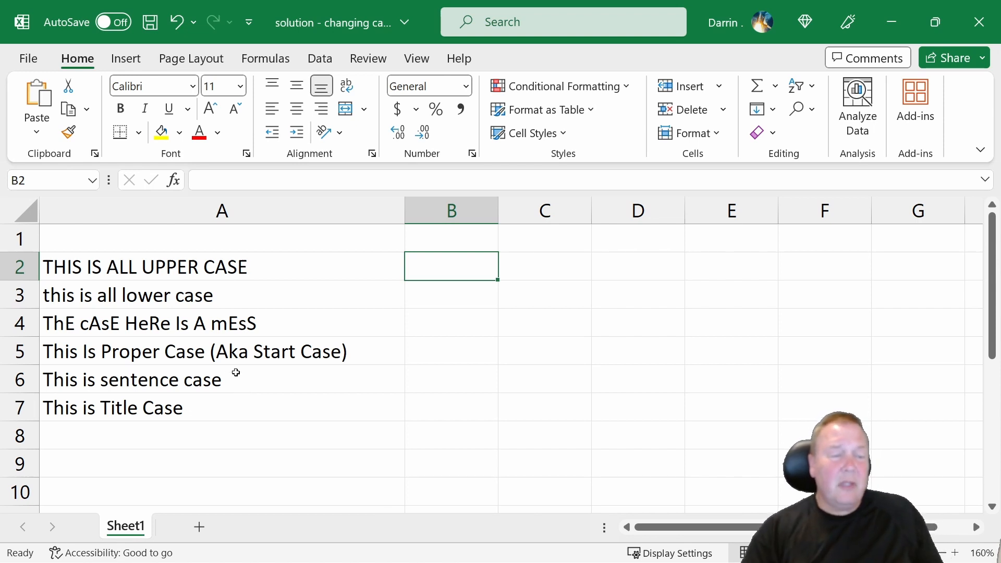
key(alt+Tab)
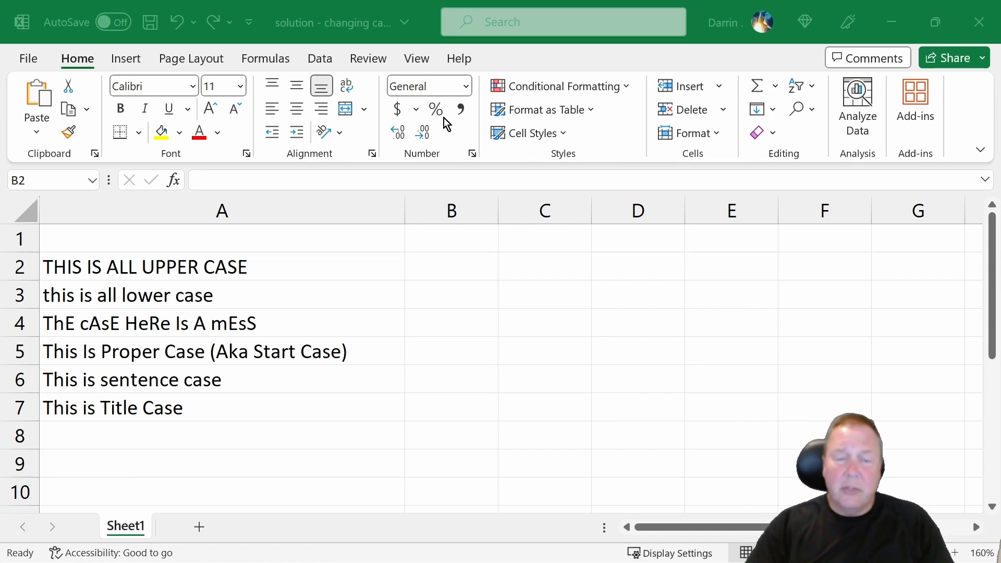
click(448, 239)
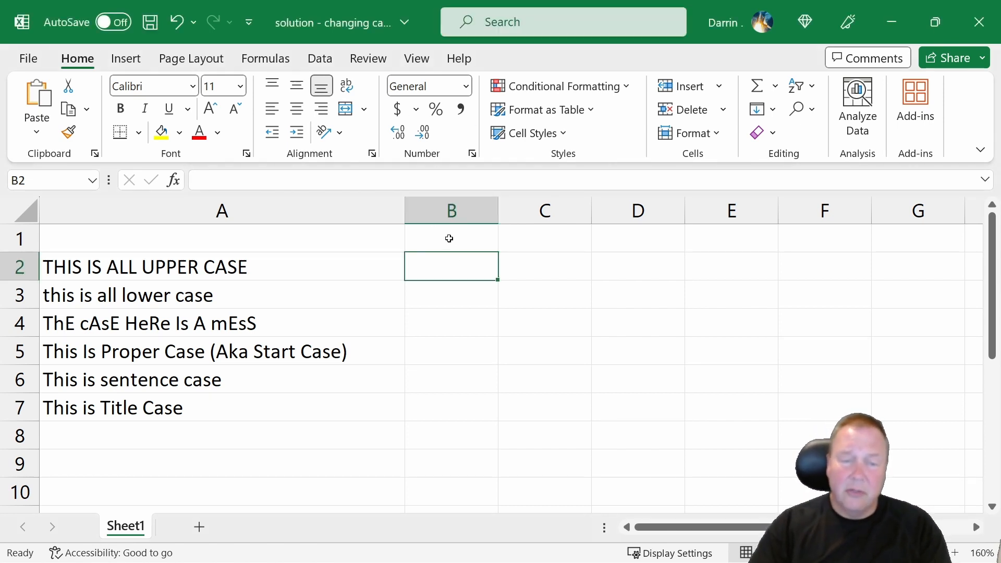
click(448, 239)
text(upper)
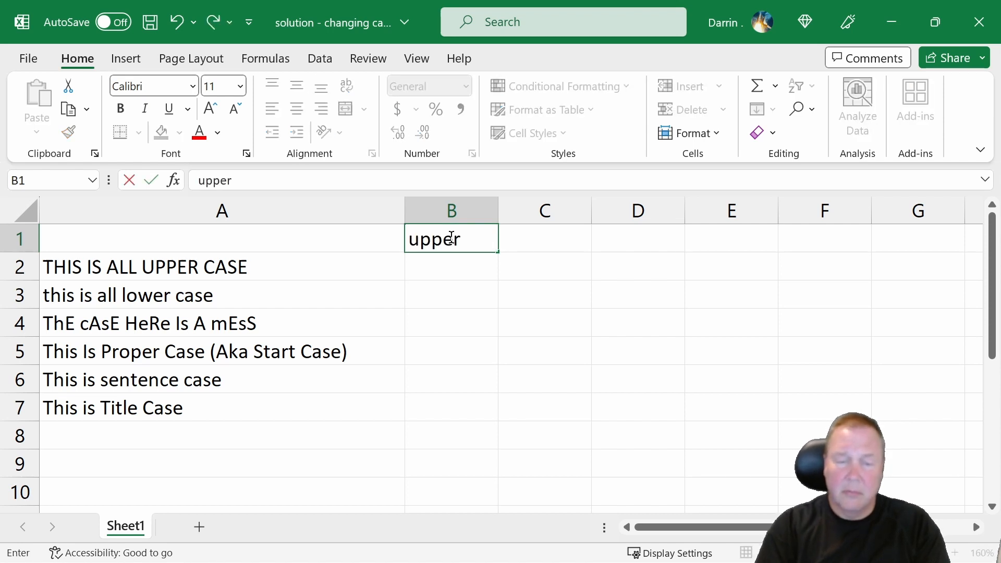
key(Return)
Enter the formula =UPPER(A2) in cell B2 to convert the first text to upper case.
text(=)
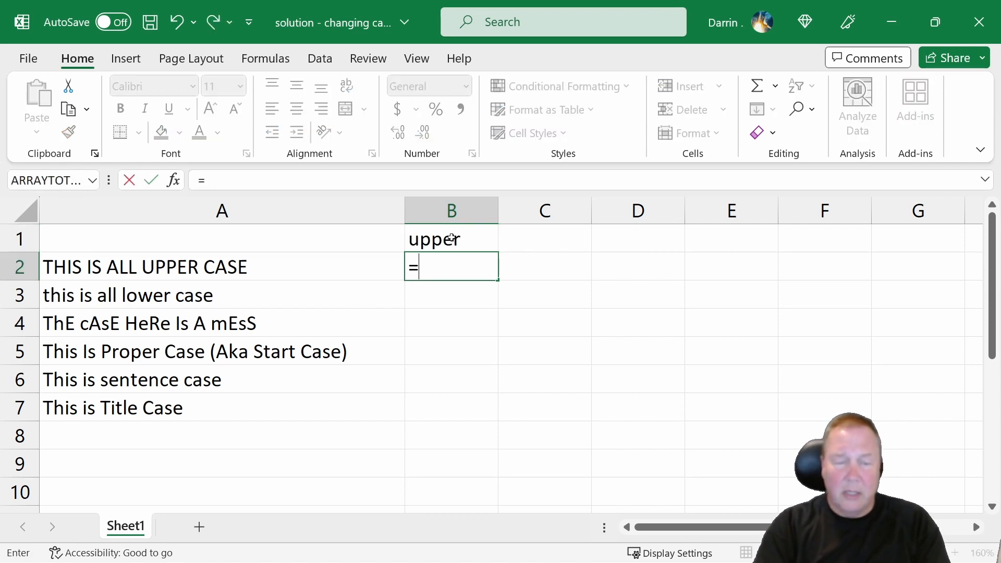
text(upper()
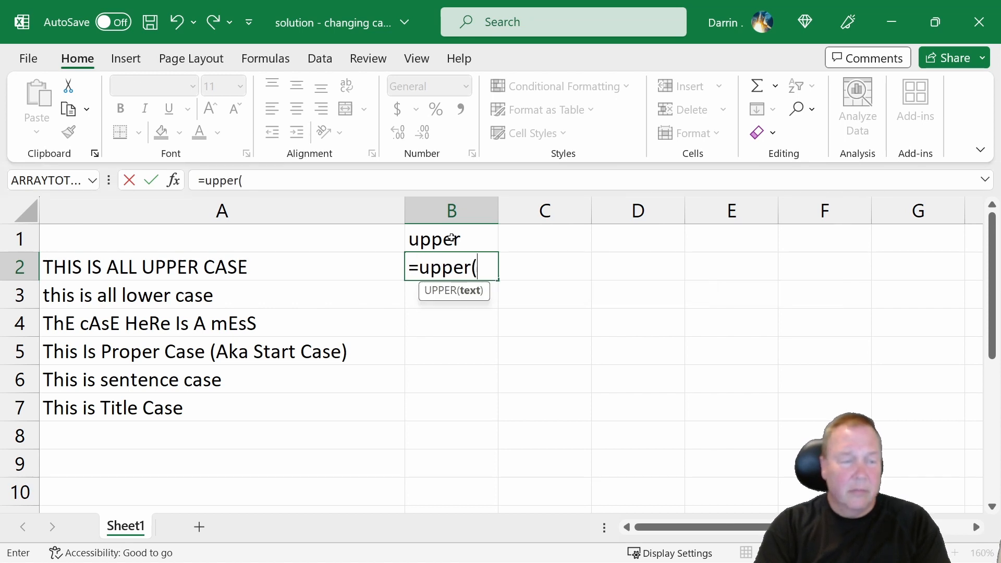
text(a2)
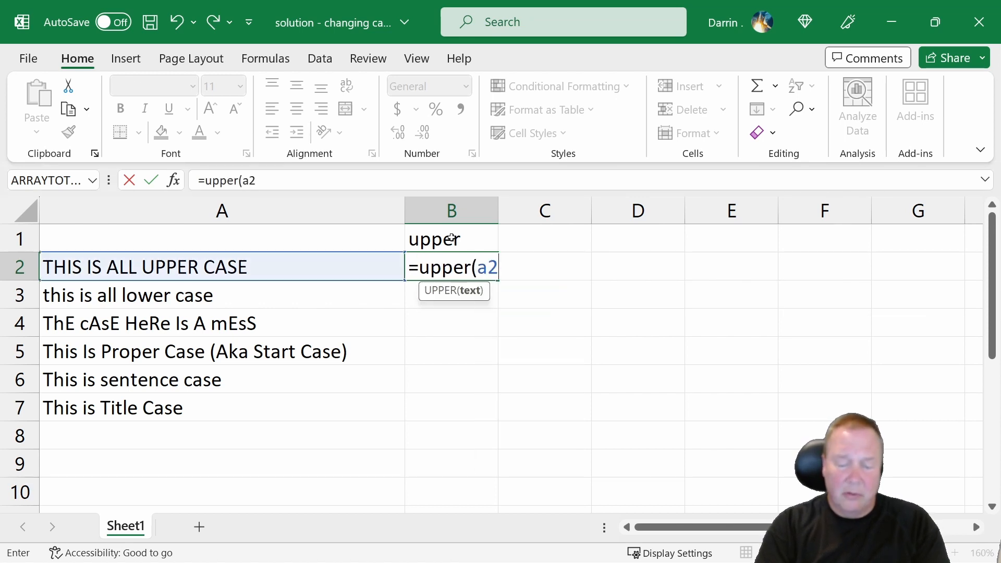
text())
key(Return)
key(Up)
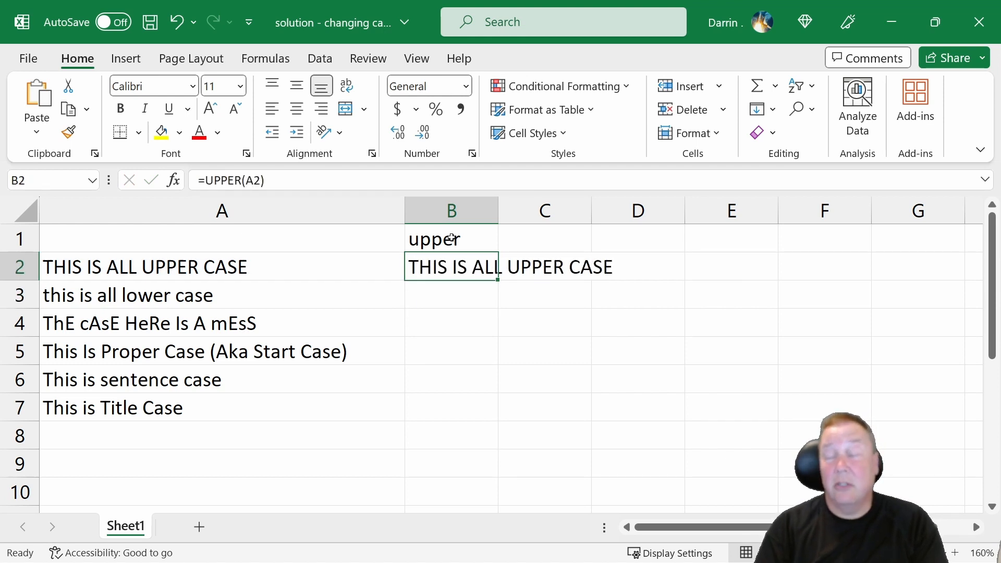
Copy the UPPER formula from B2 into cells B3 through B7 and check the copied formulas.
key(ctrl+c)
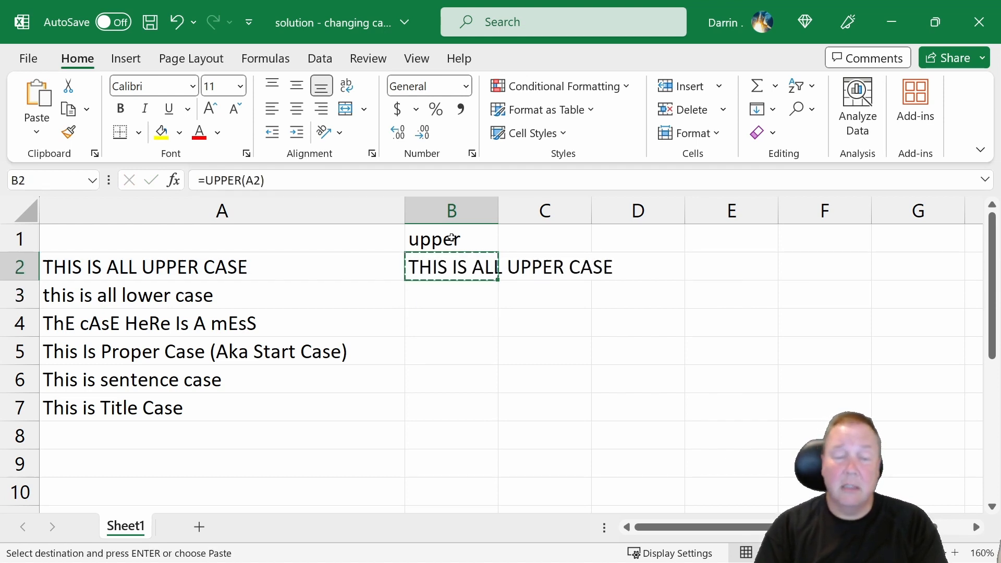
key(Down)
key(shift+Down)
key(shift+Down)
key(shift+Down)
key(shift+Down)
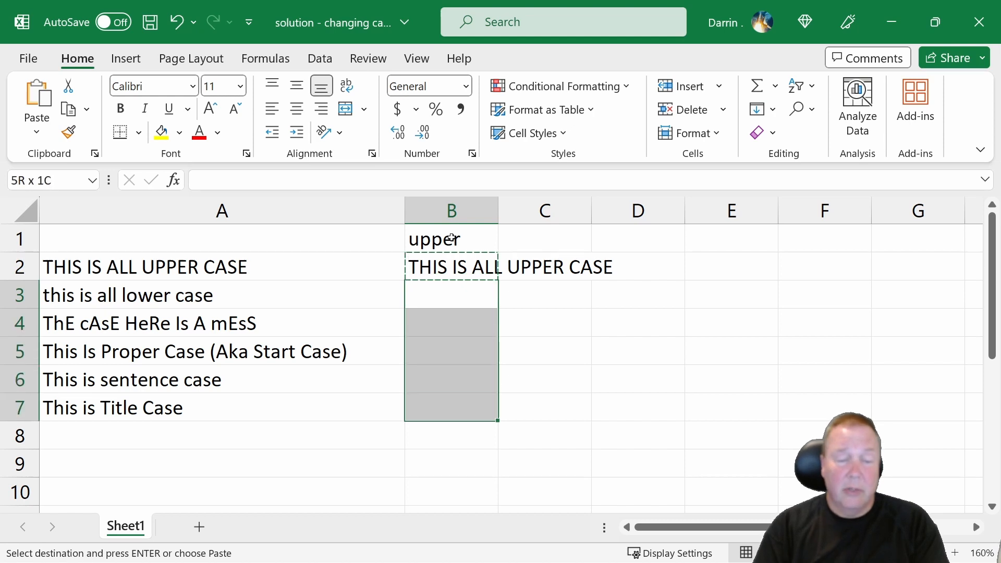
key(ctrl+v)
key(Up)
key(Down)
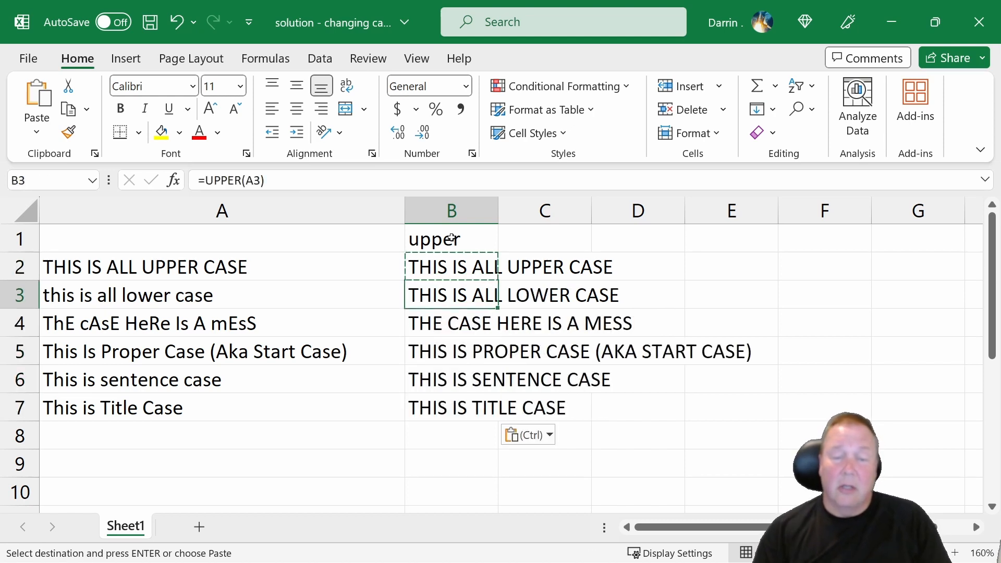
key(Down)
key(Down)
key(Down)
key(Down)
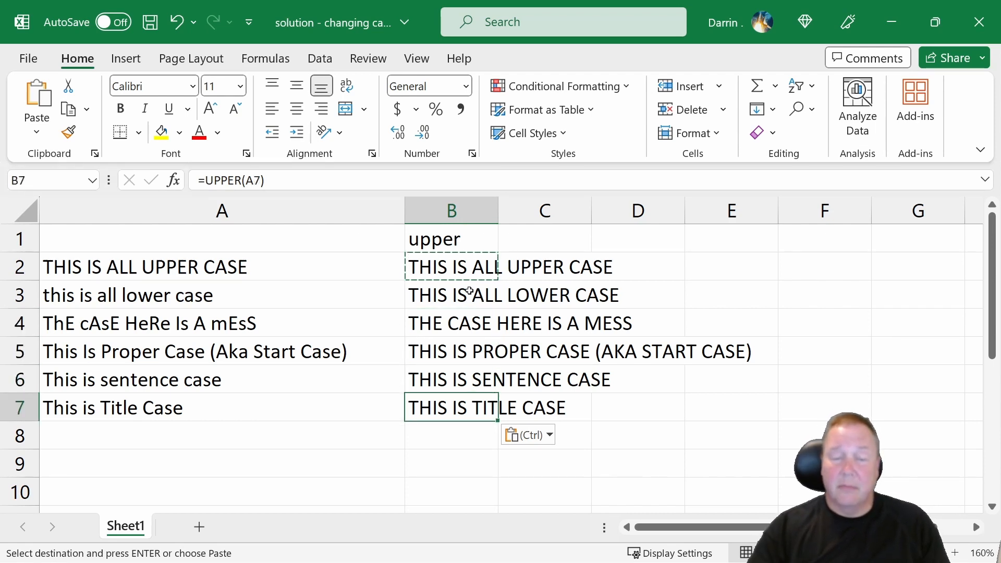
Narrow column A and widen column B to fit most of the upper-case text.
ctrl+scroll(469, 290, down, 1)
ctrl+scroll(470, 290, down, 1)
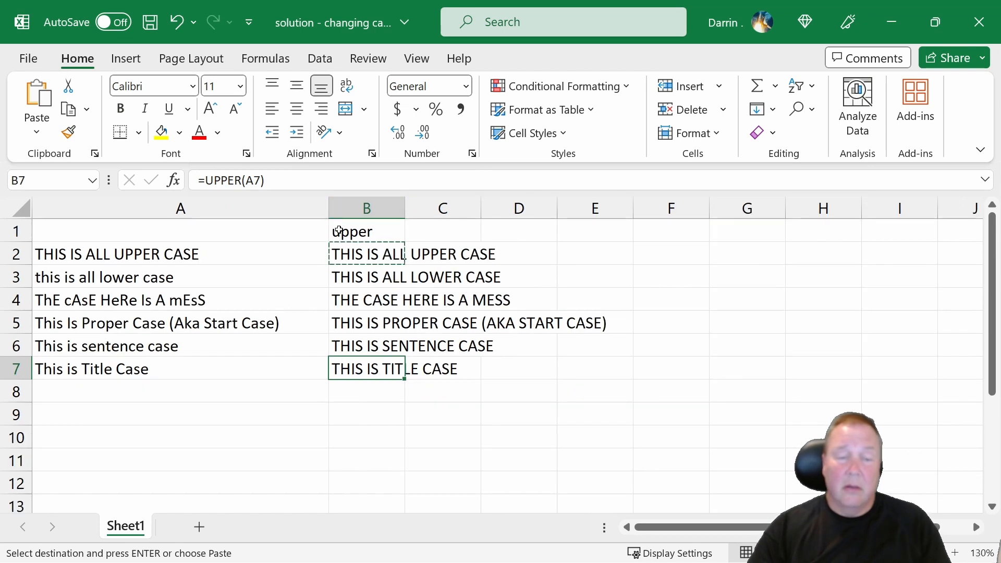
drag(328, 213, 206, 208)
drag(280, 206, 433, 206)
Enter the header "lower" in cell C1 and the formula =LOWER(A2) in cell C2.
click(440, 232)
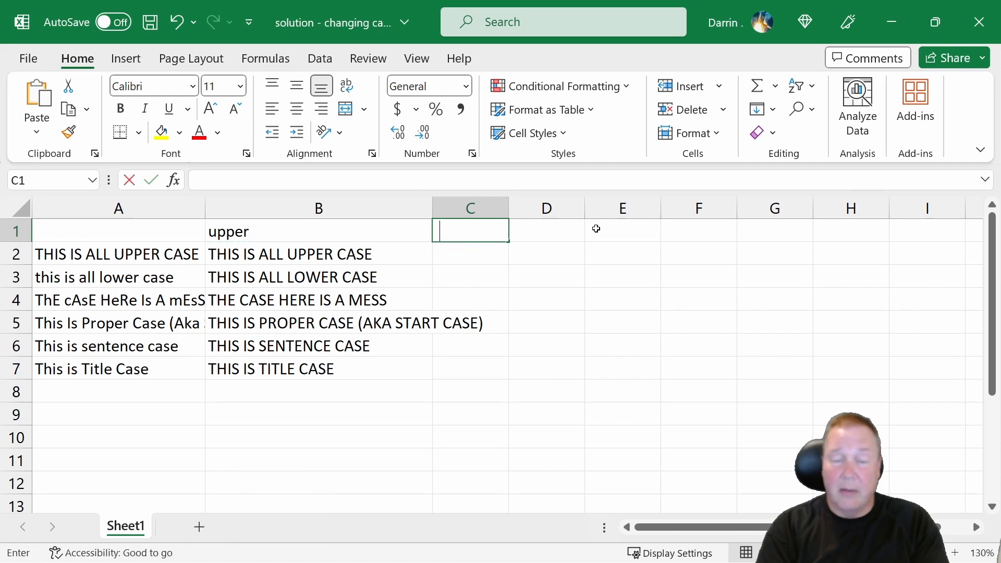
text(lower)
key(Return)
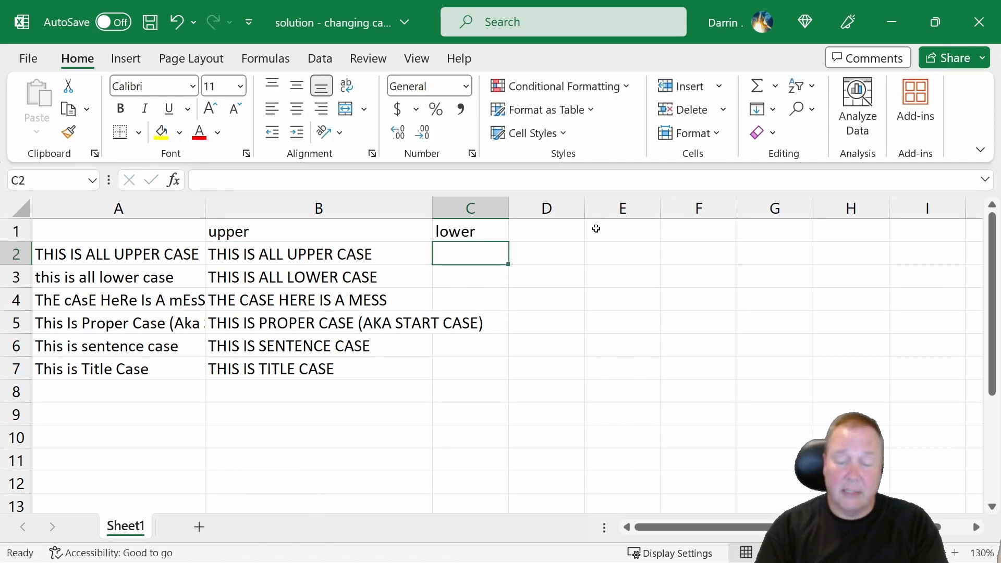
text(=)
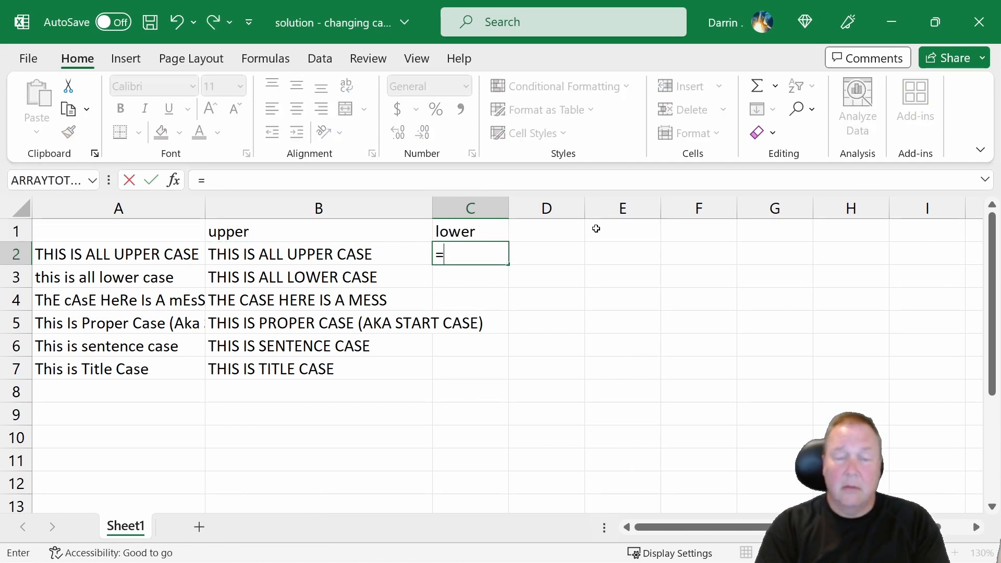
text(lower(a)
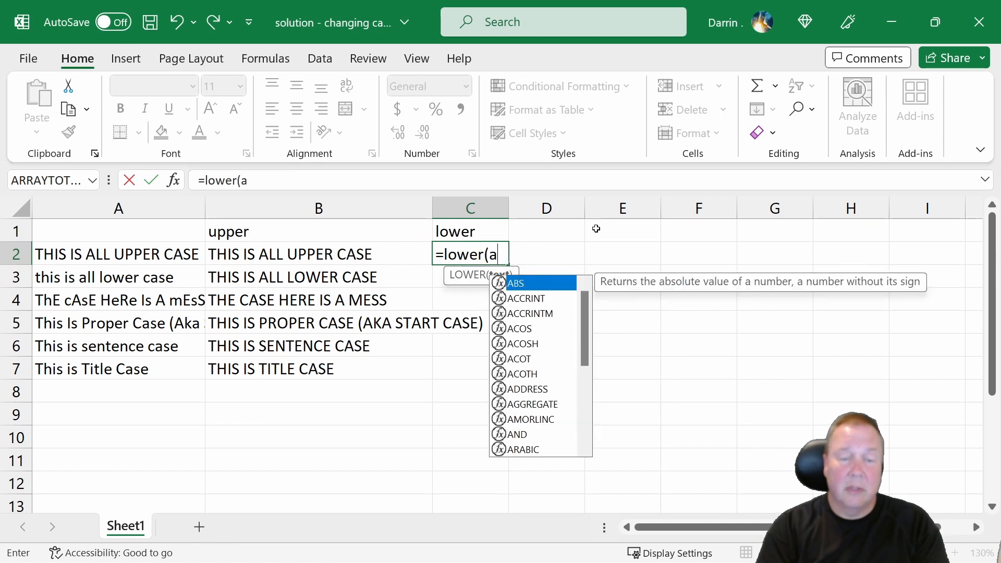
text(2))
Copy the LOWER formula from C2 into cells C3 through C7 and widen column C.
key(Up)
key(ctrl+c)
key(Down)
key(shift+Down)
key(shift+Down)
key(shift+Down)
key(shift+Down)
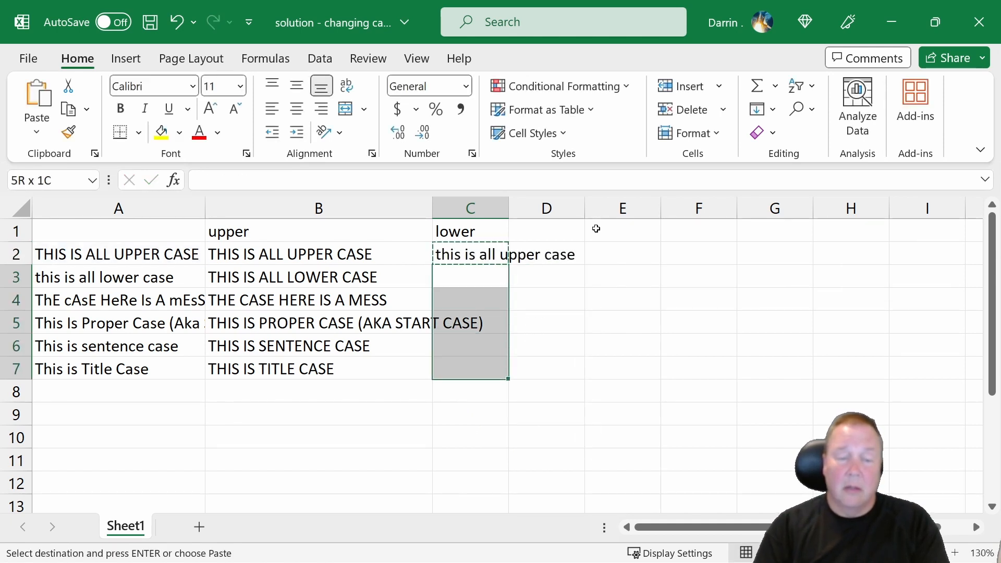
key(ctrl+v)
key(Down)
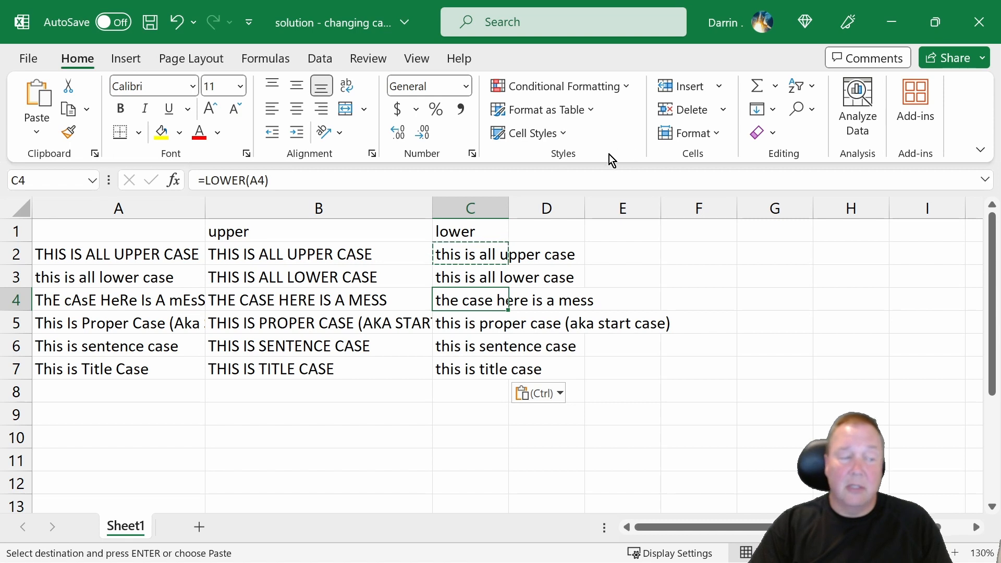
drag(515, 218, 604, 218)
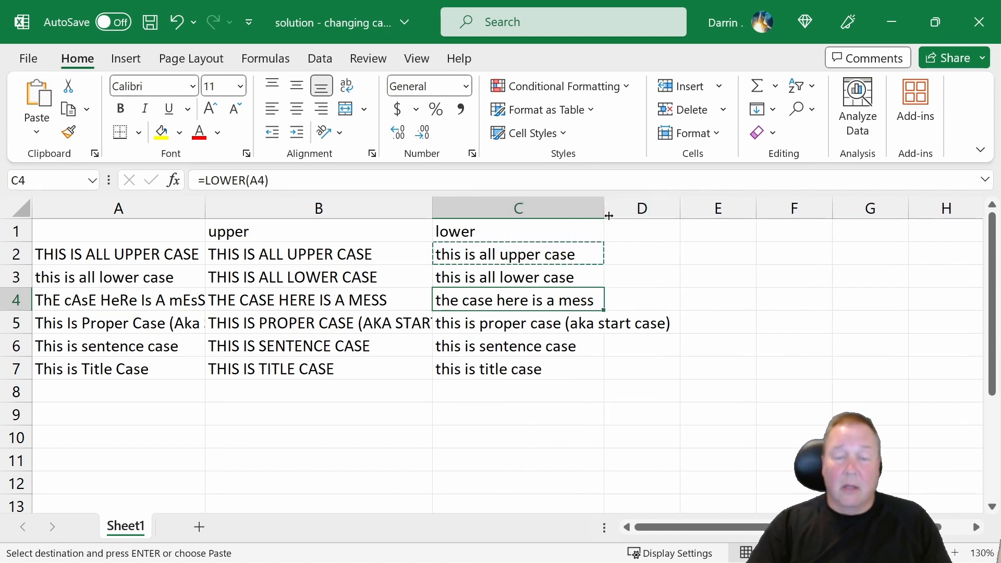
Enter the header "proper" in cell D1 and the formula =PROPER(A2) in cell D2.
click(620, 230)
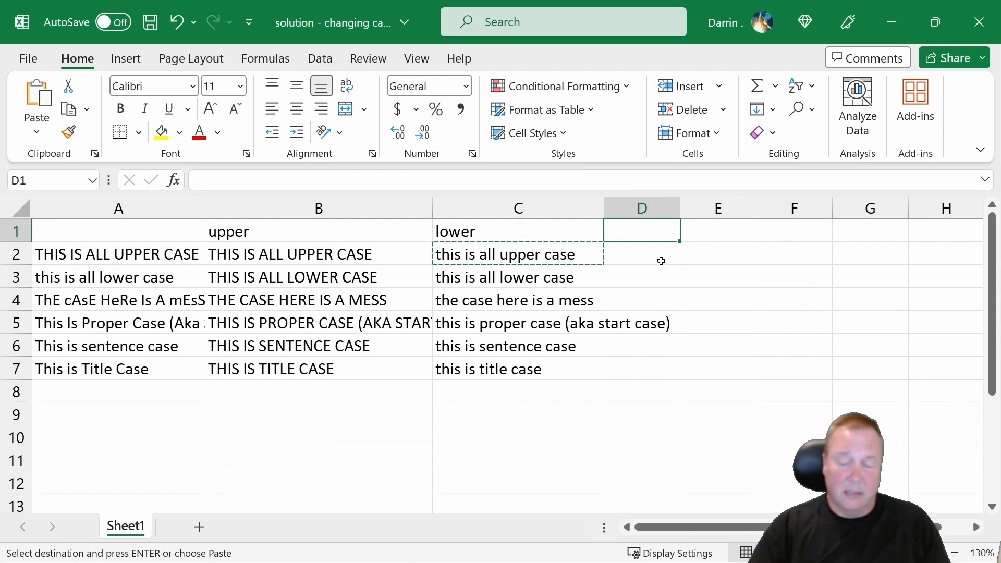
text(proper)
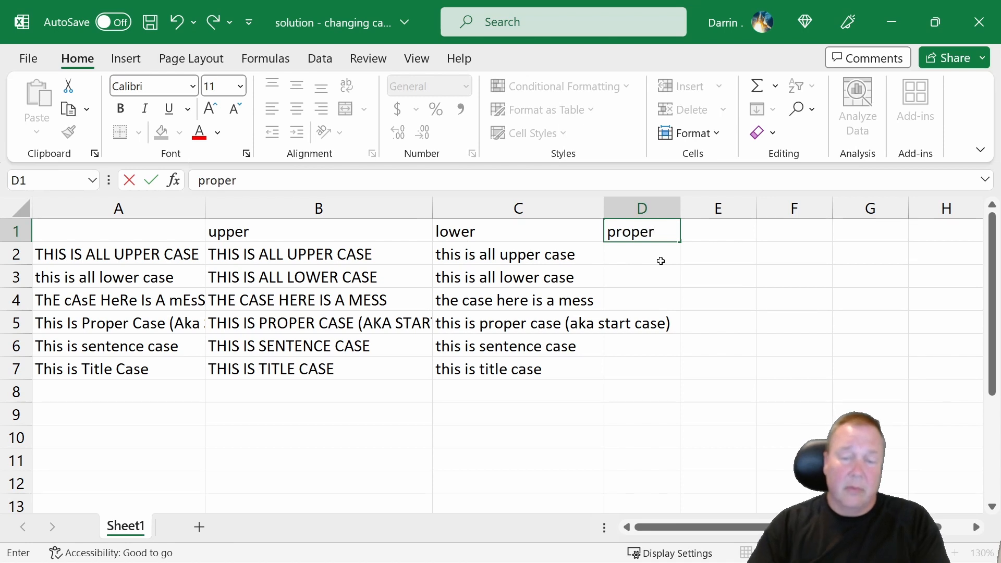
click(659, 260)
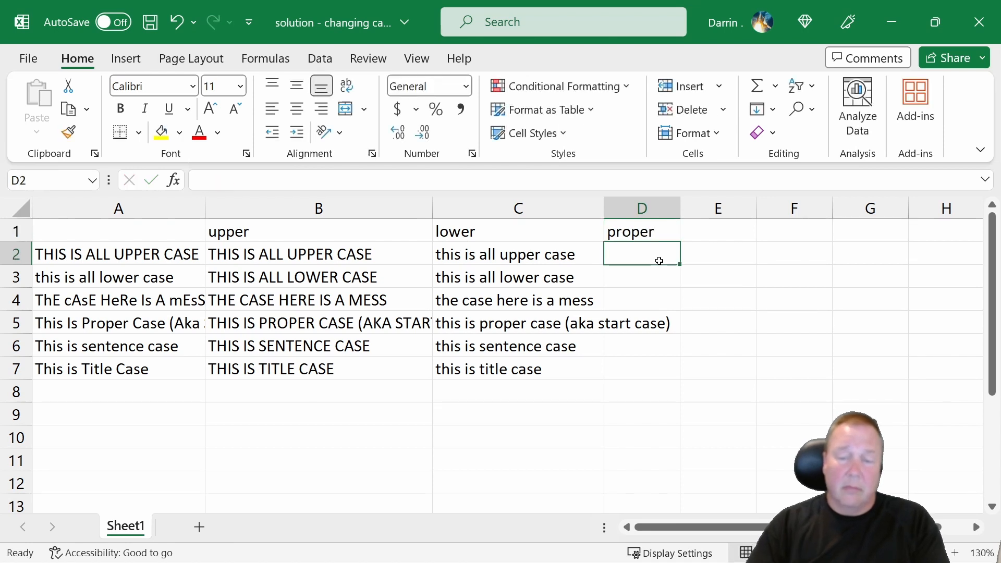
text(=prop)
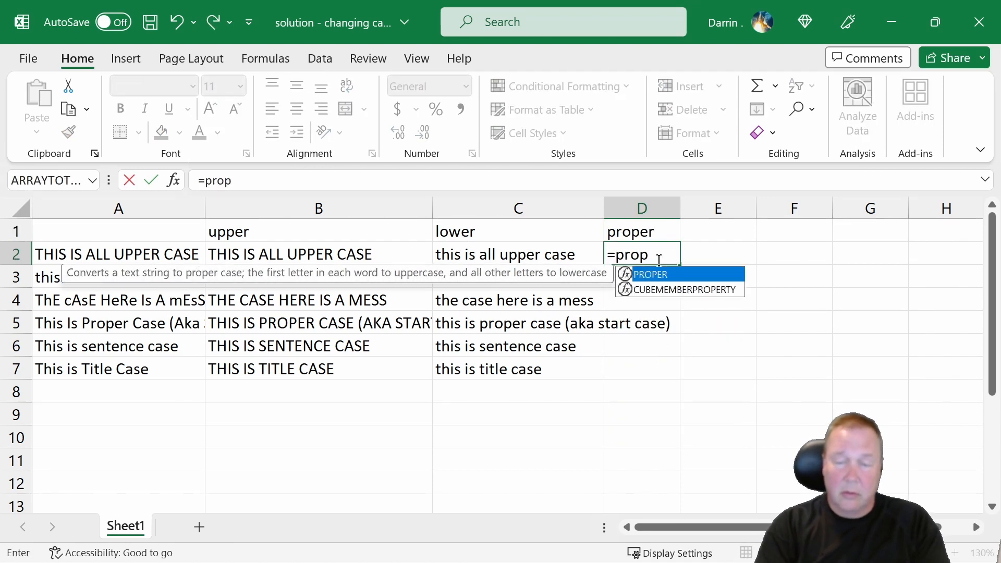
text(er(a)
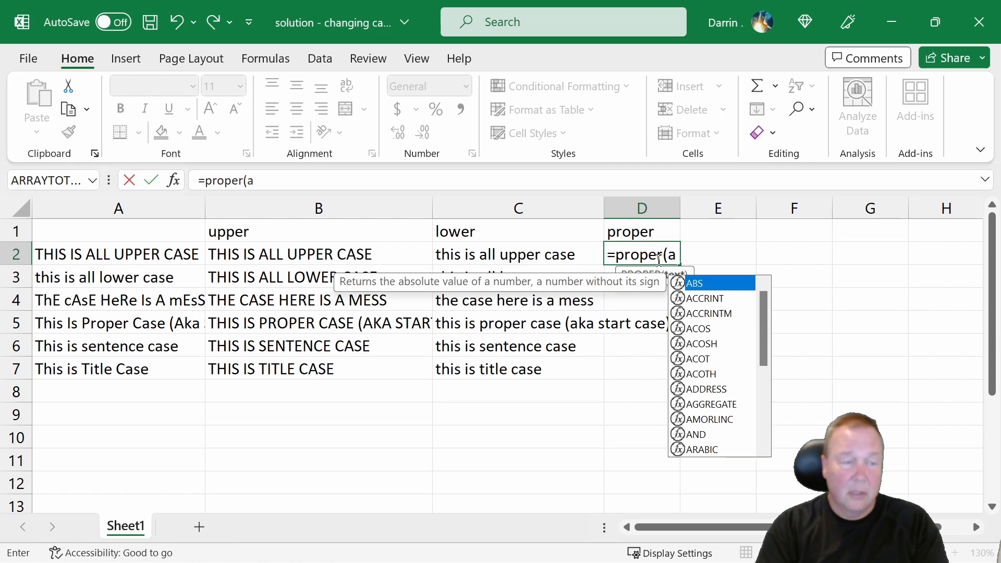
text(2))
key(Return)
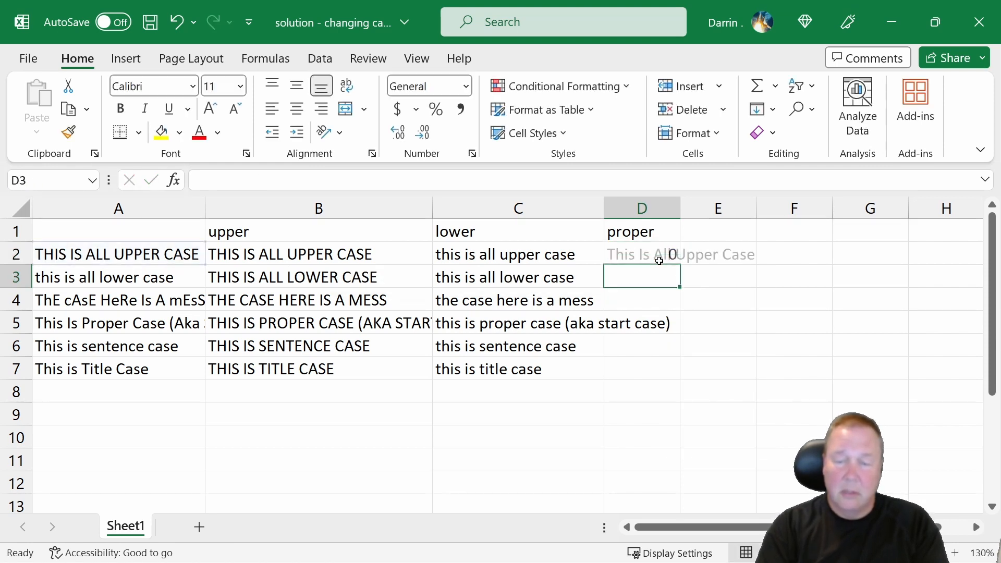
Copy the PROPER formula from D2 into cells D3 through D7 and widen column D.
click(659, 260)
key(ctrl+c)
key(Down)
key(shift+Down)
key(shift+Down)
key(shift+Down)
key(shift+Down)
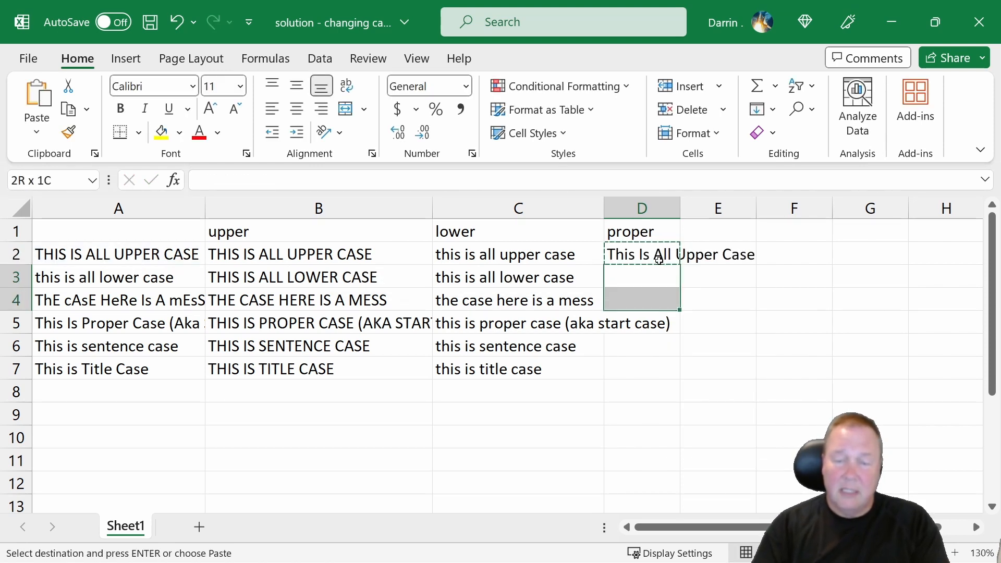
key(ctrl+v)
key(Down)
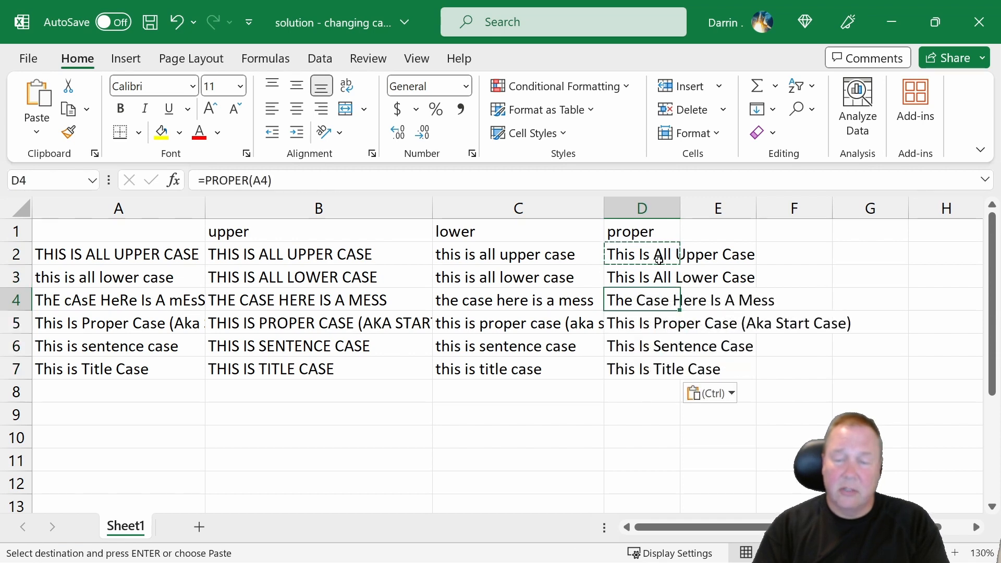
key(Escape)
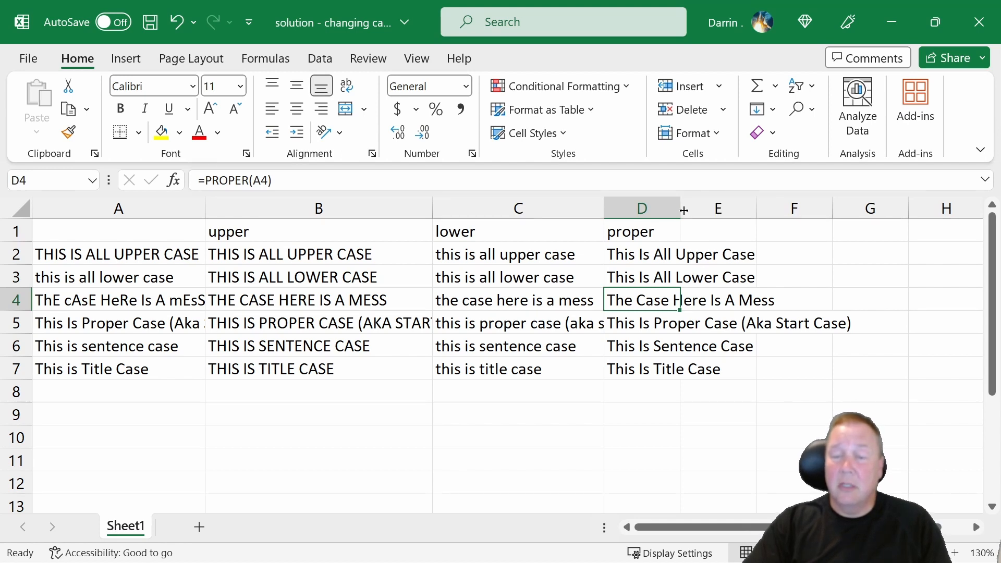
drag(681, 209, 757, 209)
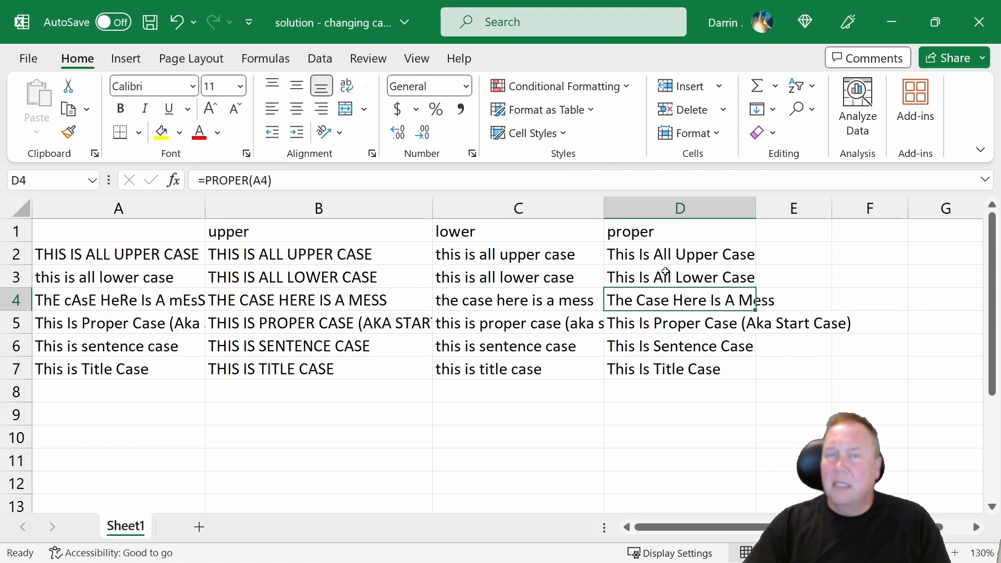
click(77, 368)
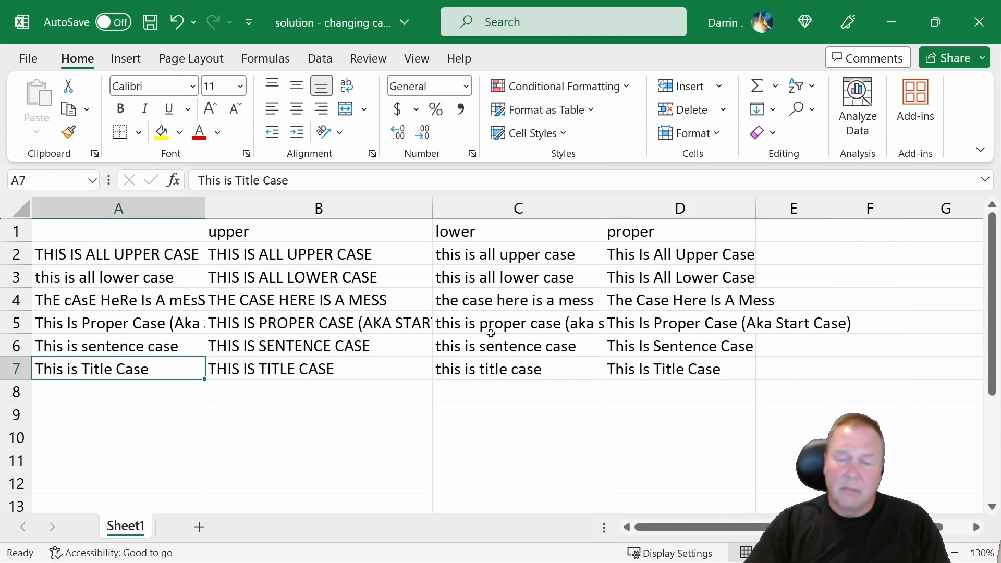
click(645, 369)
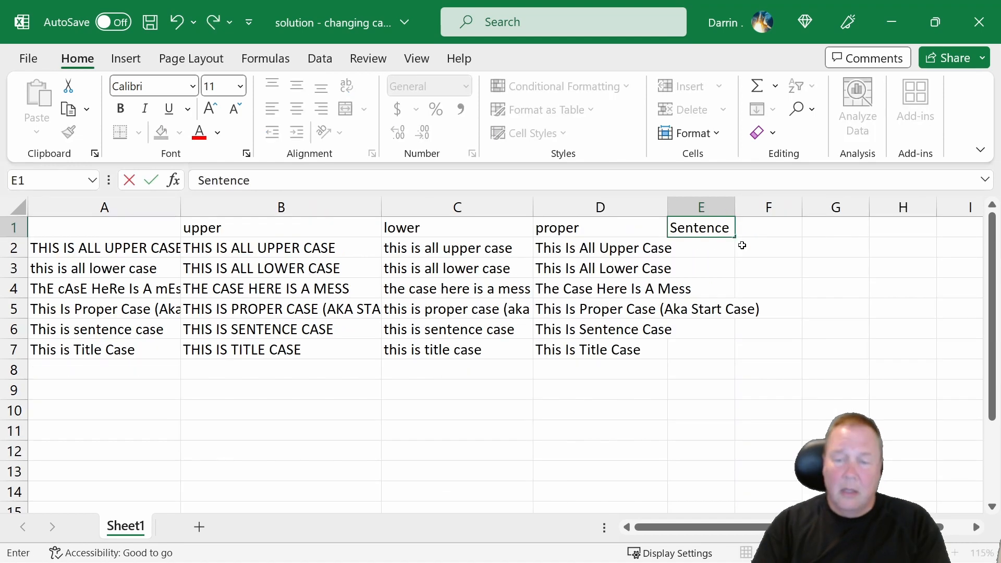
Confirm the header "Sentence" in cell E1 and enter the formula =UPPER(LEFT(A2,1)) in cell E2.
key(Return)
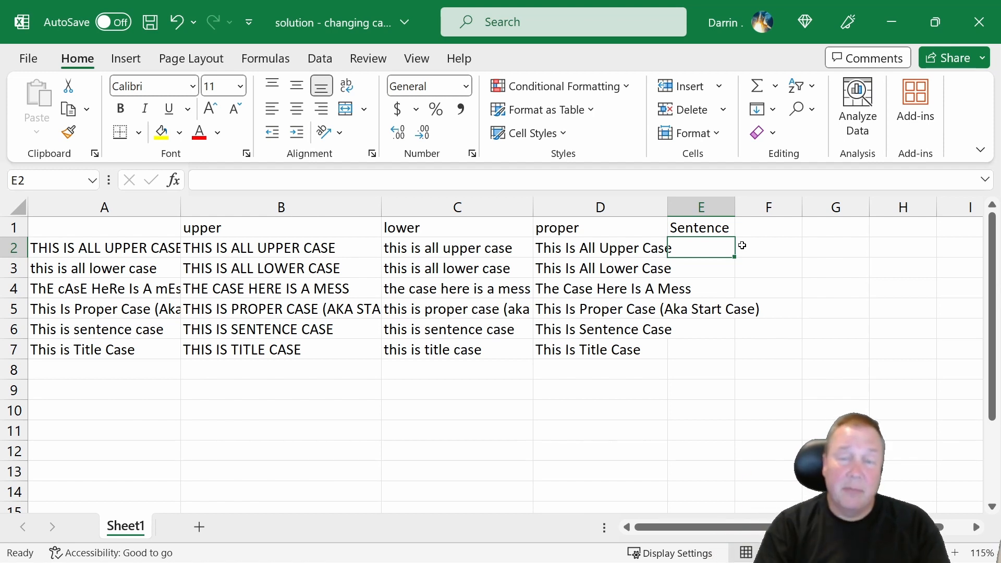
text(=)
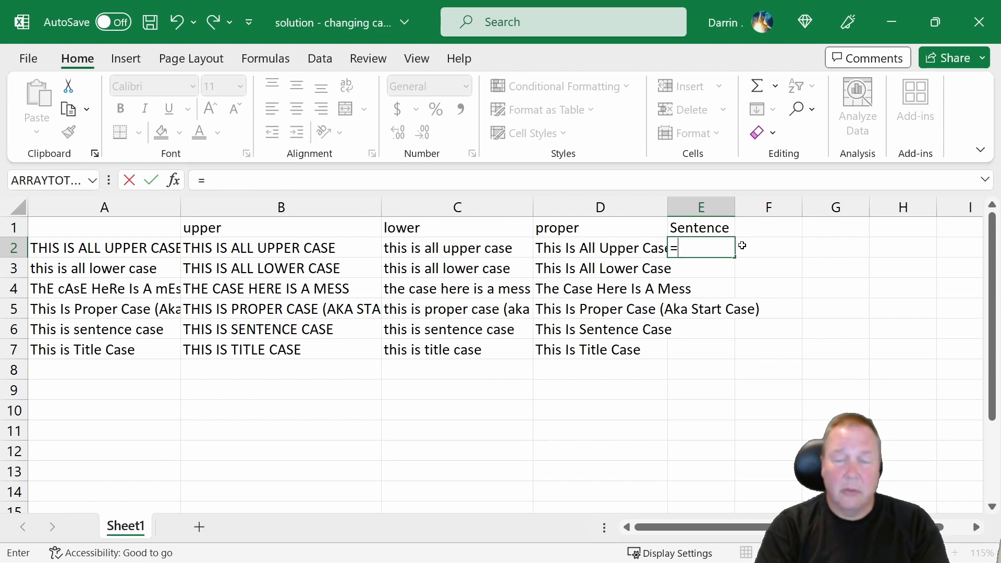
text(upper)
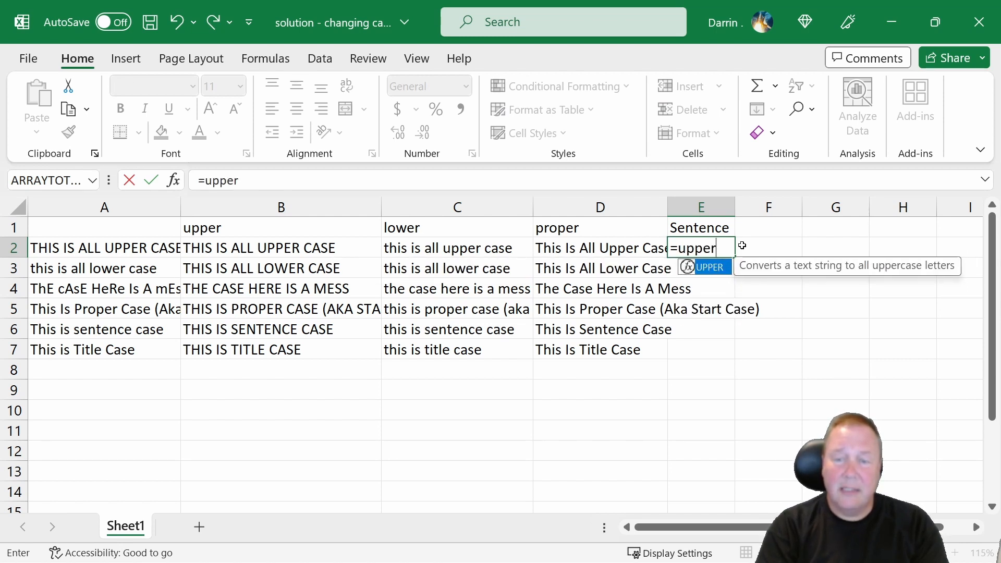
text(()
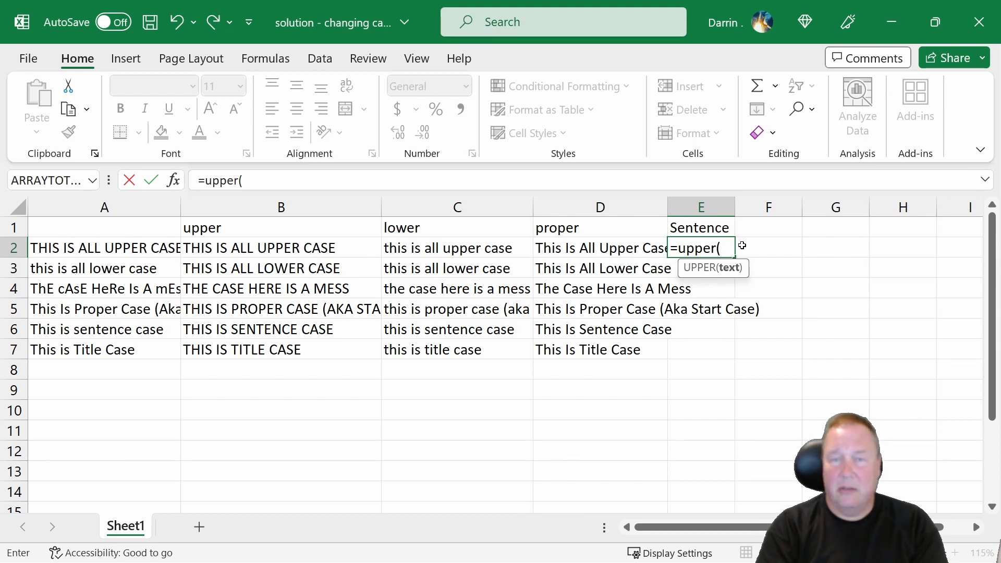
text(left)
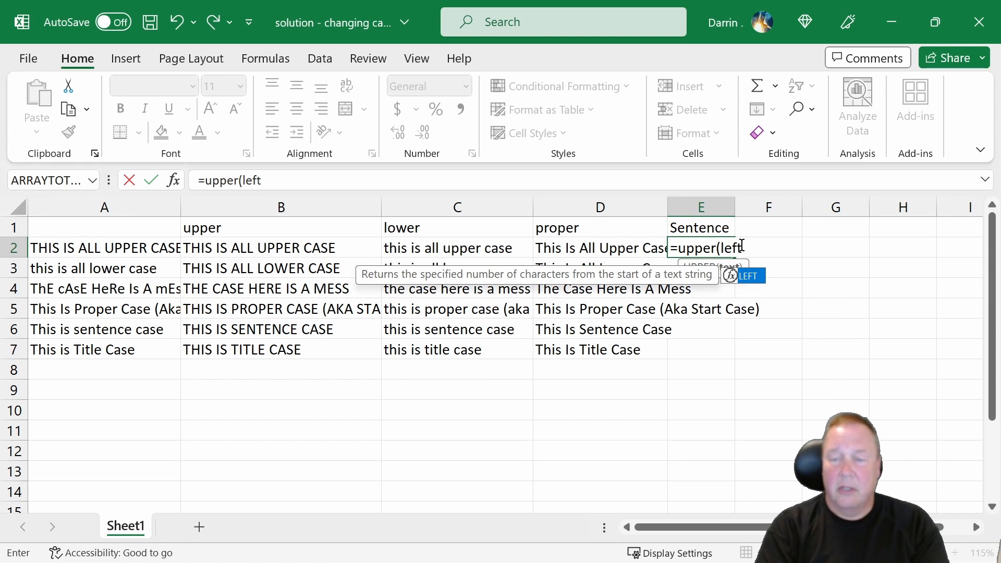
text((a2)
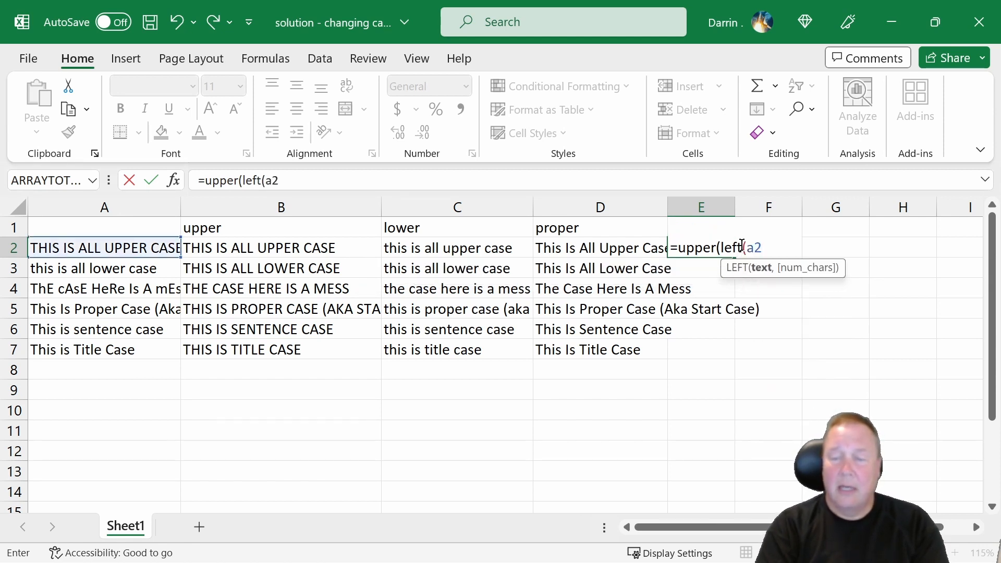
text(,1)
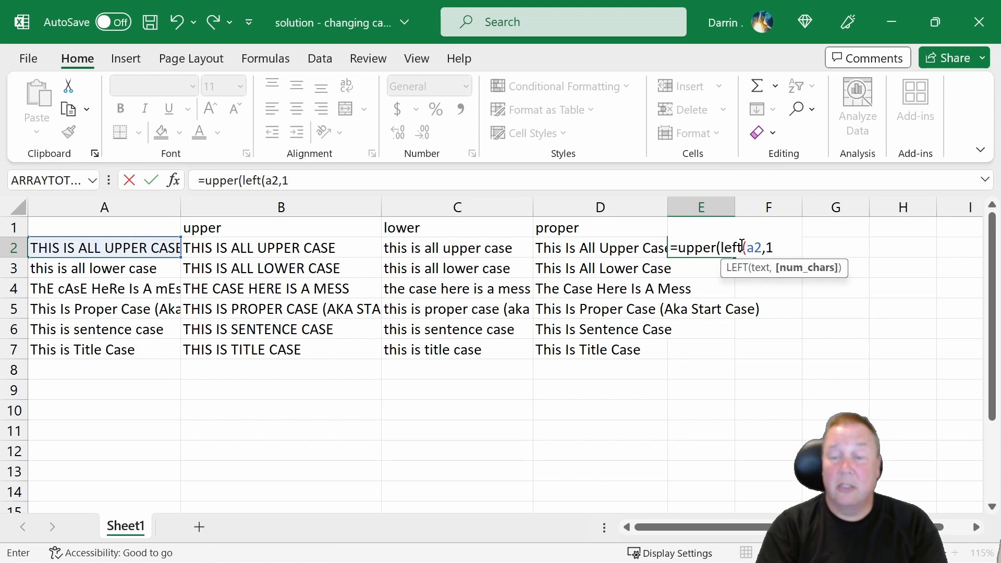
text()))
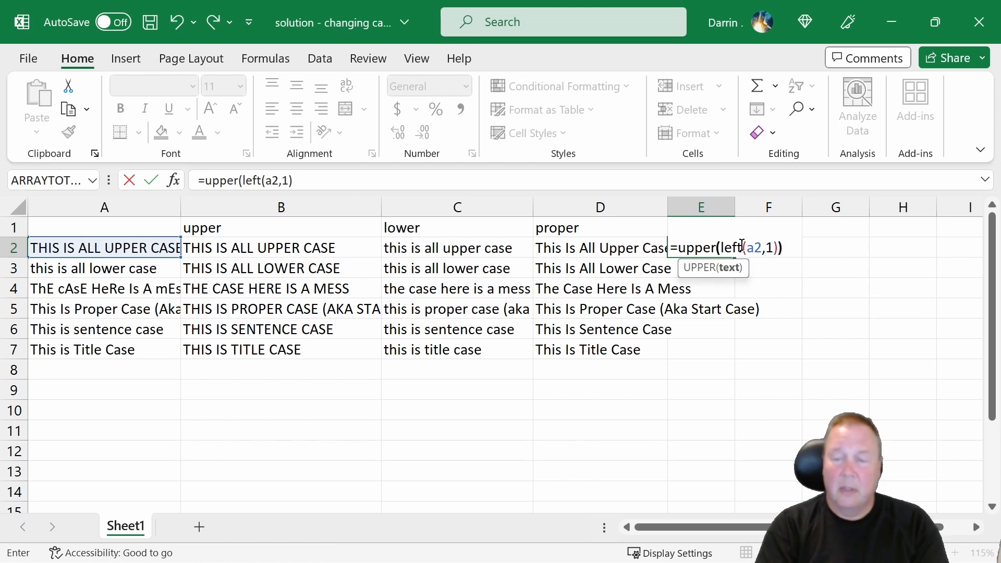
key(Return)
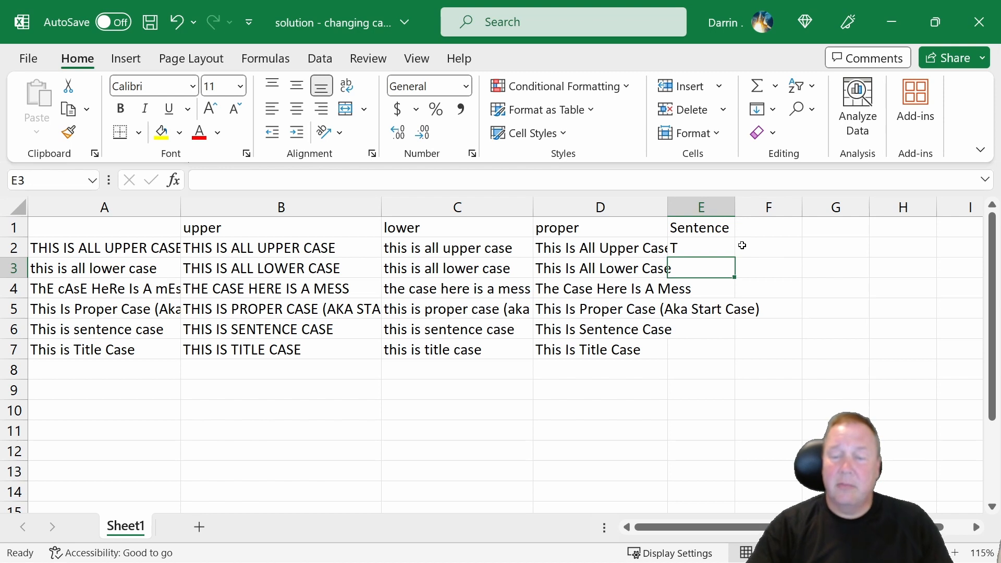
Widen column D to fit its text and copy the first-letter formula from E2 into cells E3 through E7.
drag(661, 205, 773, 207)
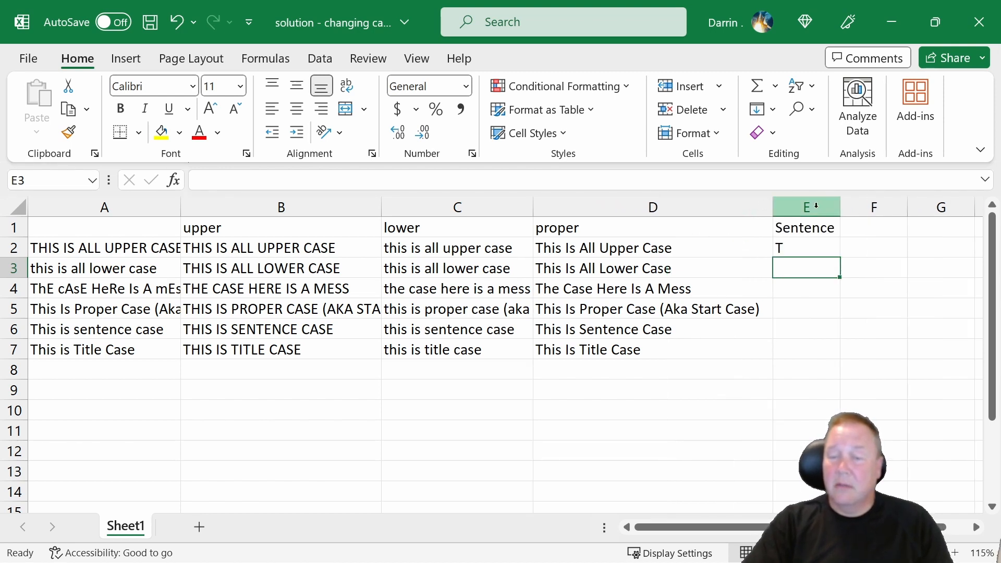
click(793, 245)
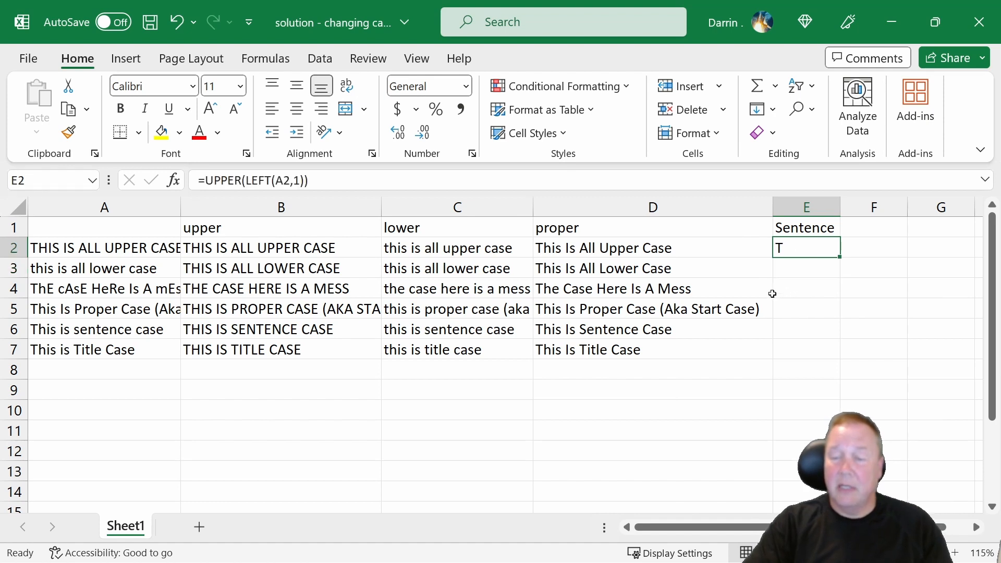
key(ctrl+c)
key(Down)
key(shift+Down)
key(shift+Down)
key(shift+Down)
key(shift+Down)
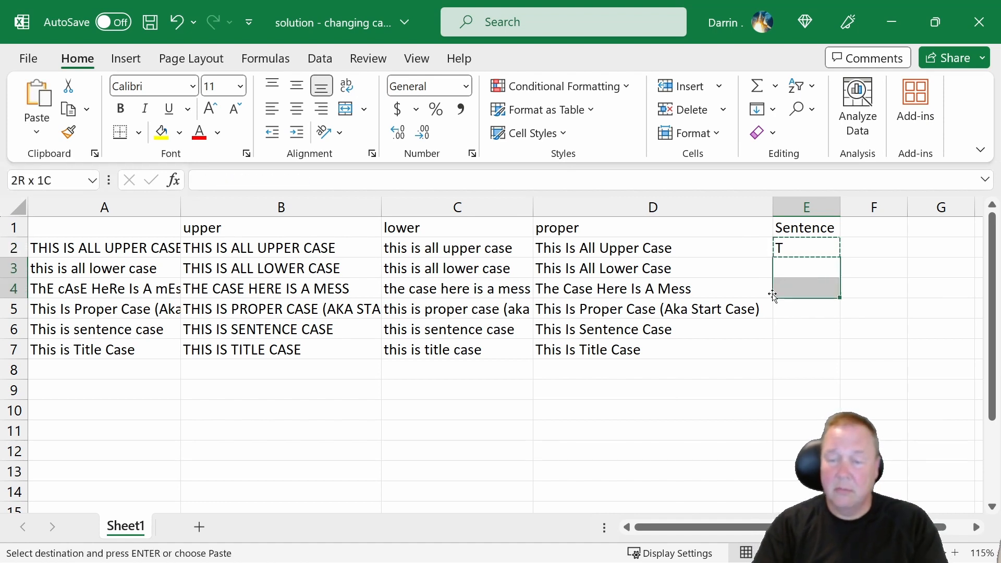
key(ctrl+v)
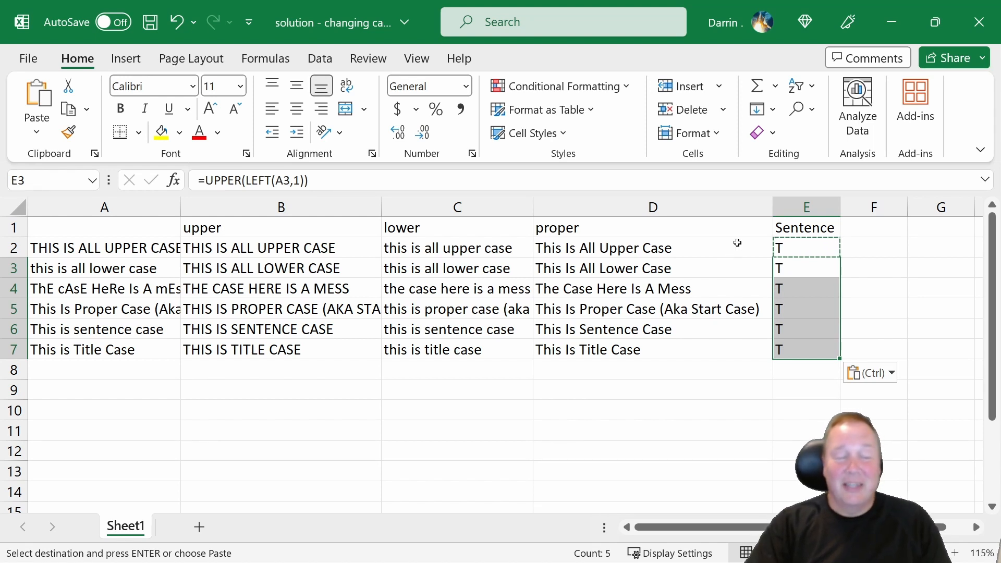
click(796, 271)
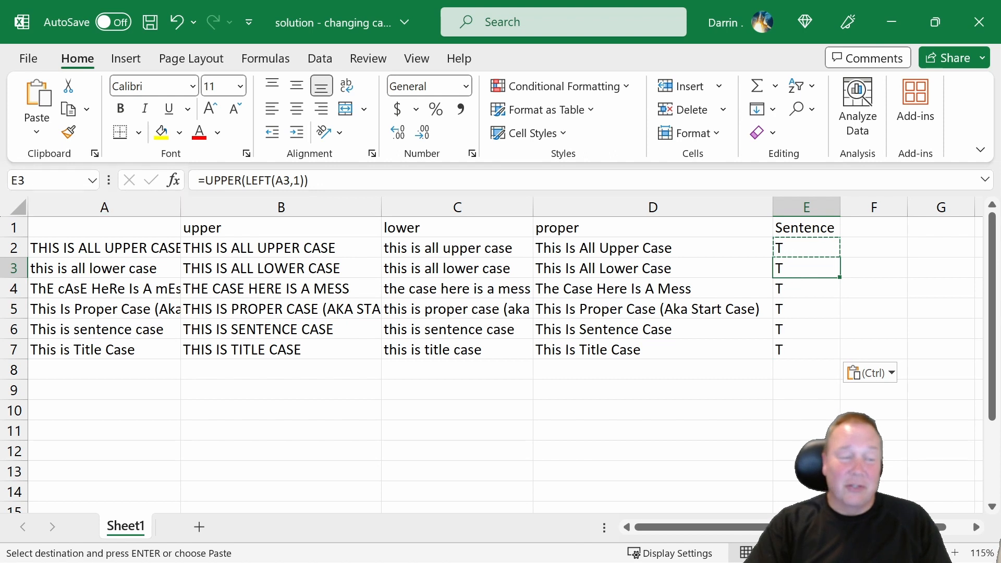
Enter the formula =LOWER(RIGHT(A2,LEN(A2)-1)) in cell F2.
click(848, 230)
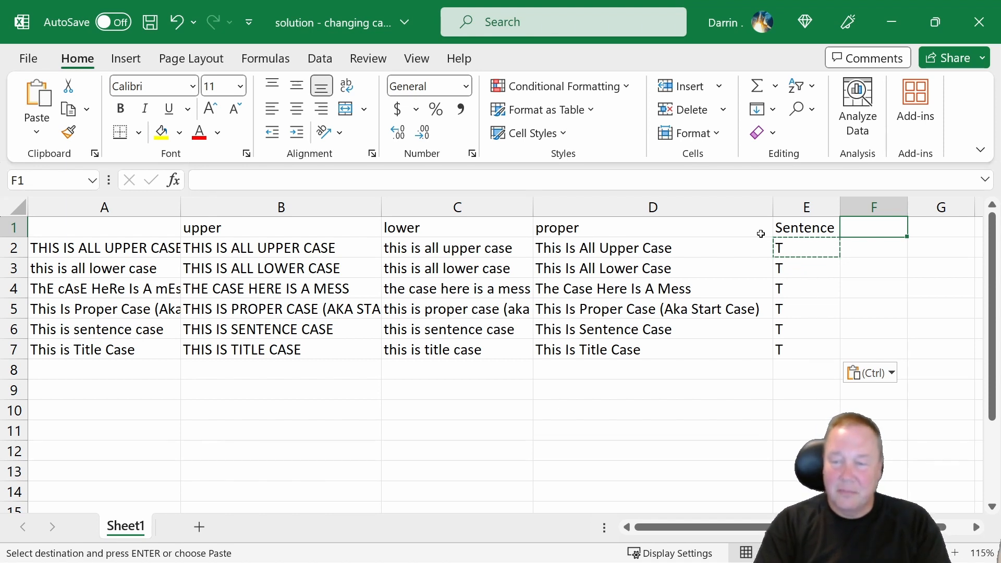
click(858, 248)
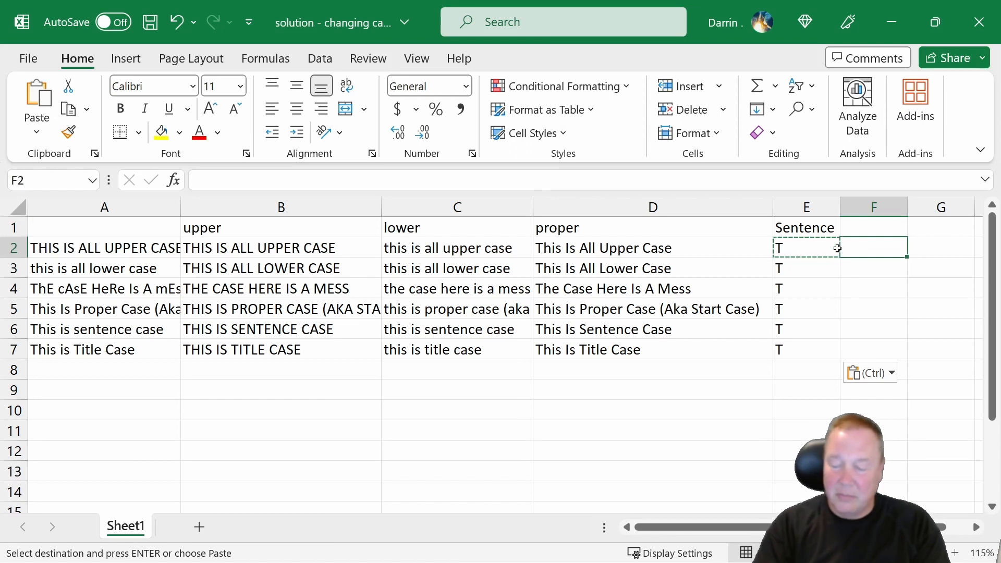
text(=)
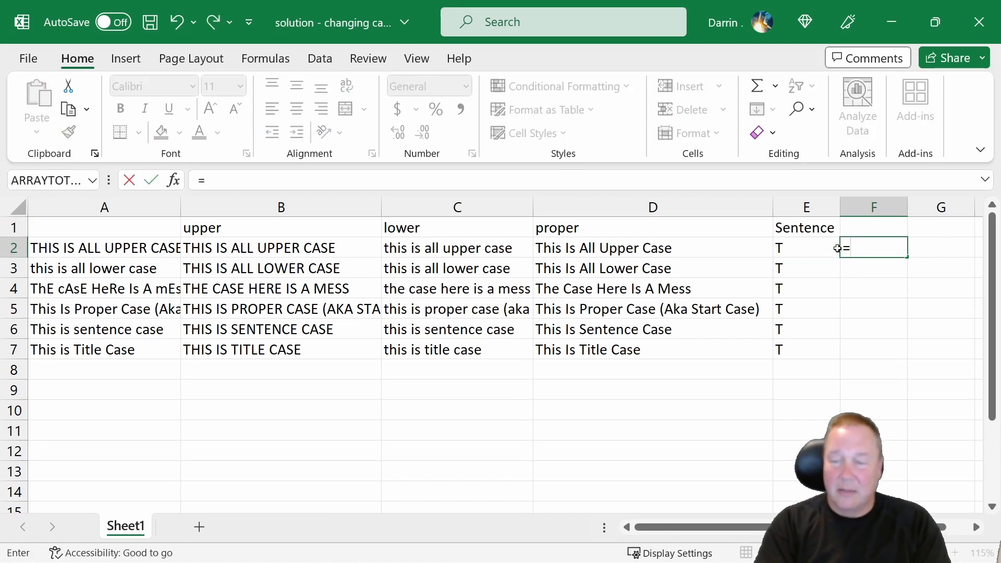
text(lower)
text(()
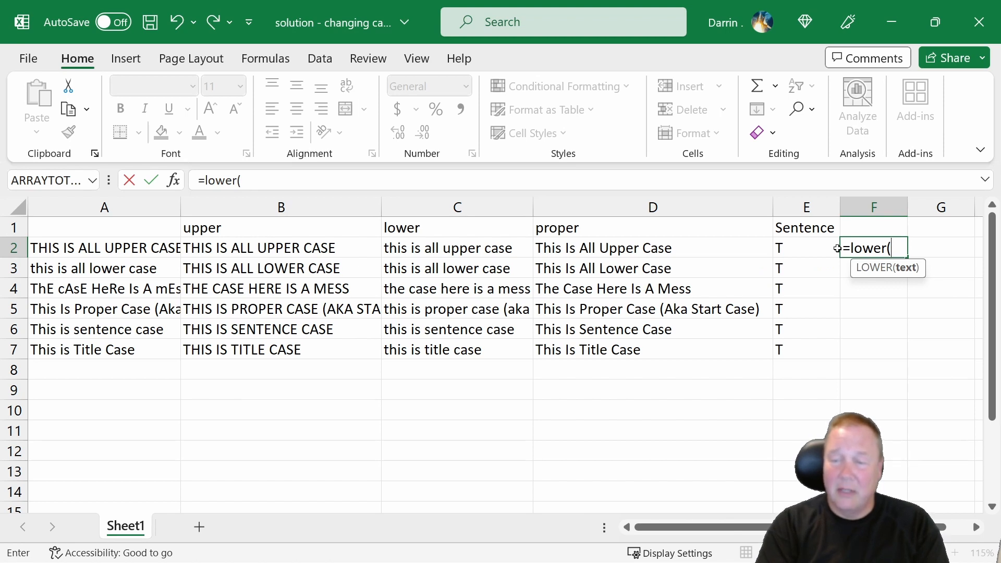
text(right)
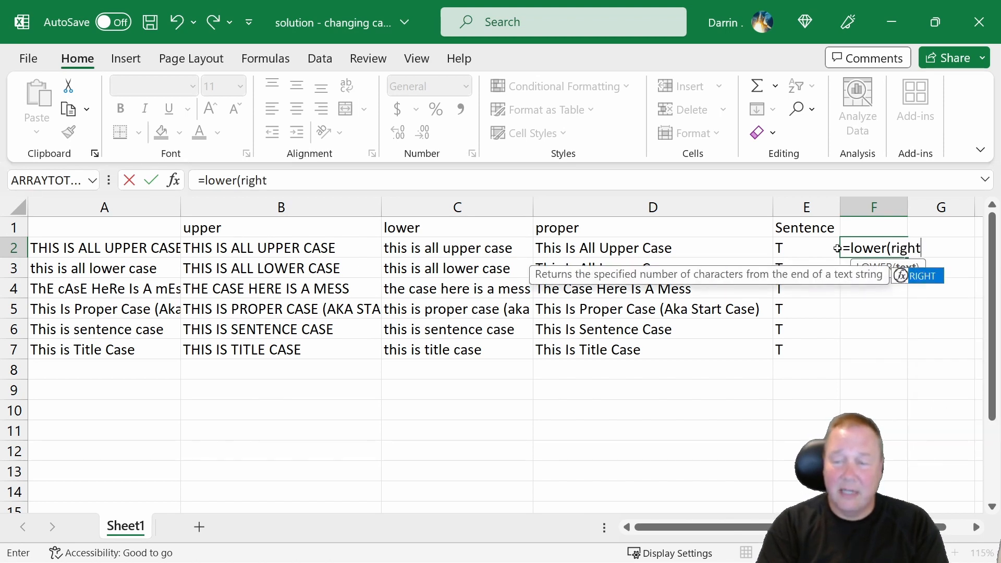
text(()
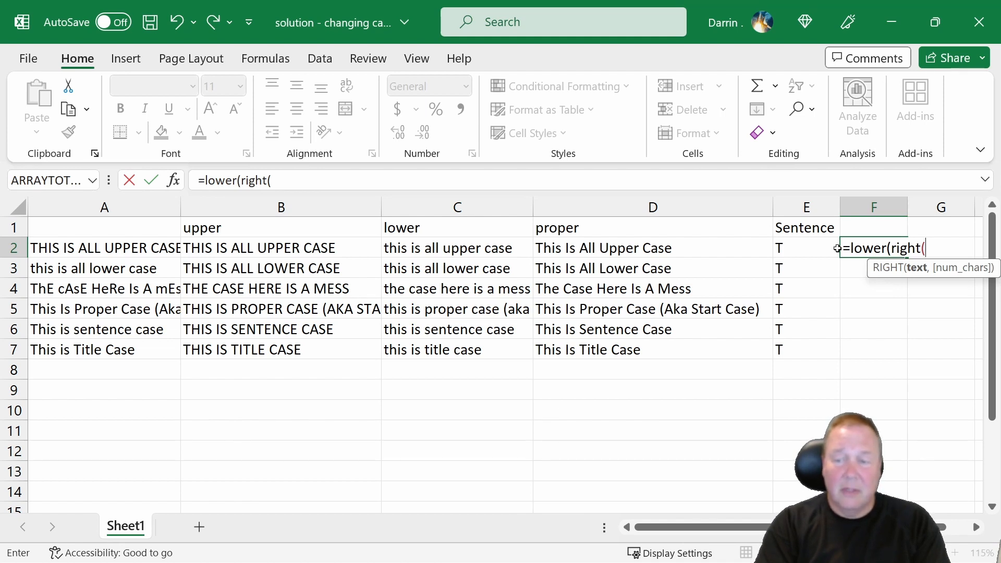
text(a)
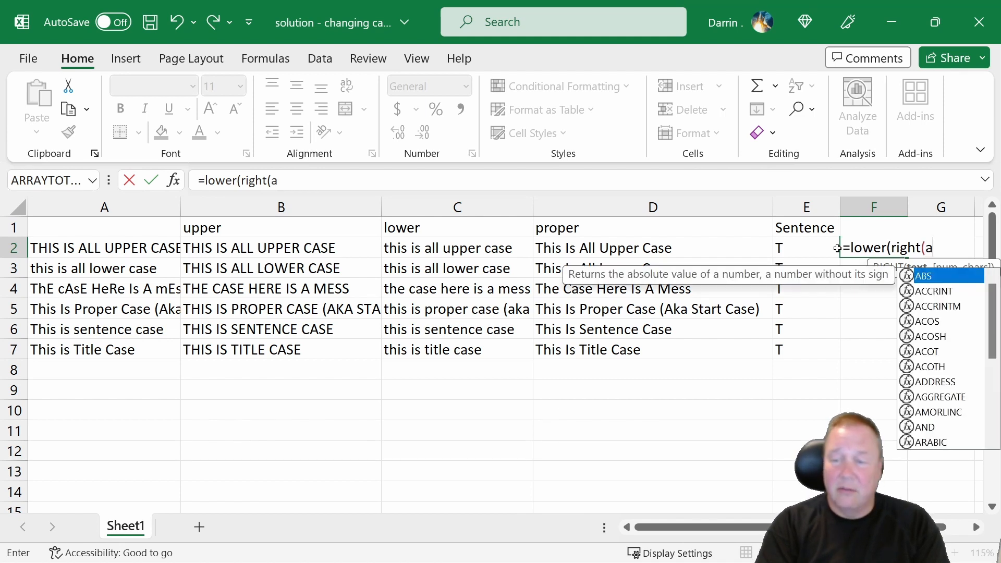
text(2,)
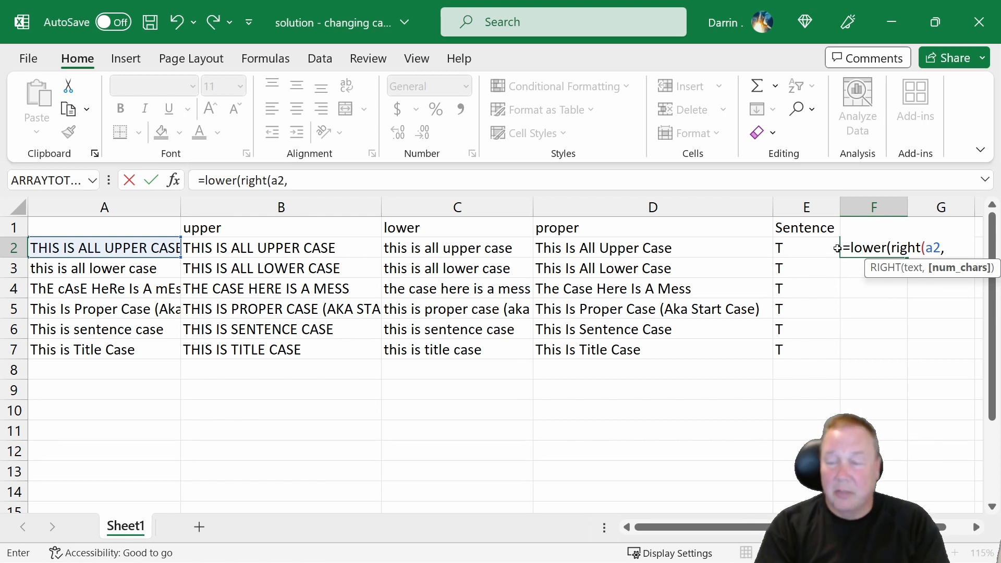
text(len(a2)
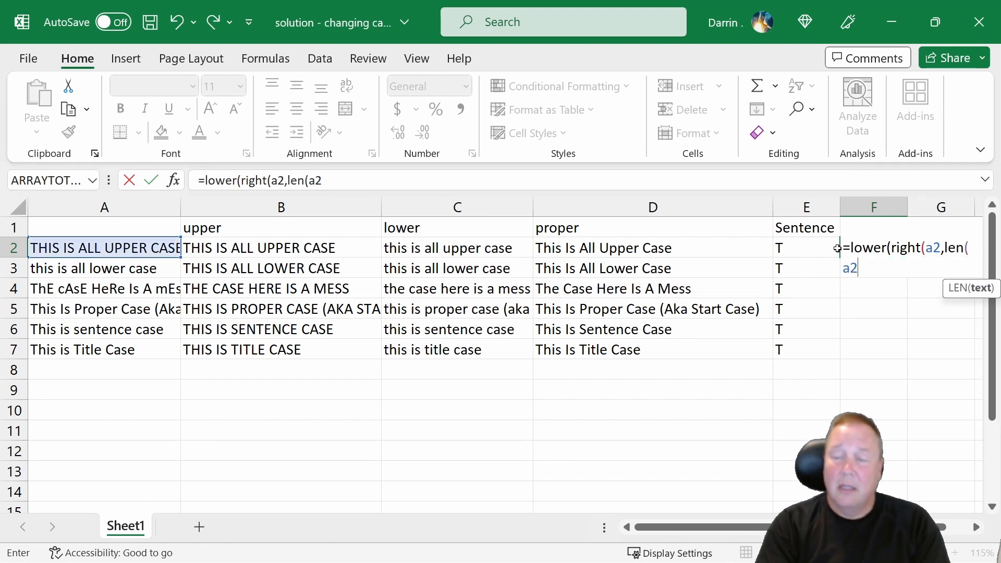
text()-2)
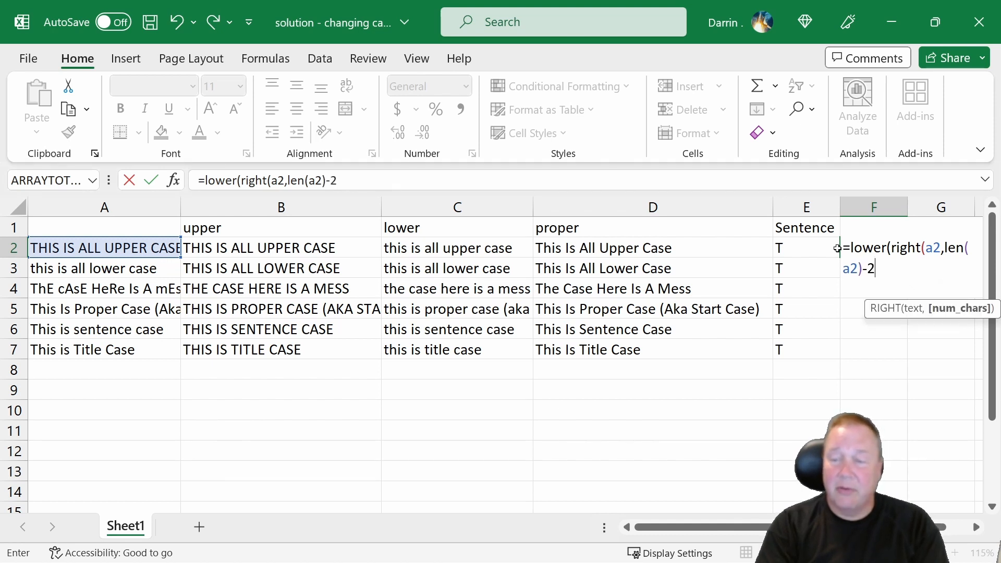
key(BackSpace)
text(1))
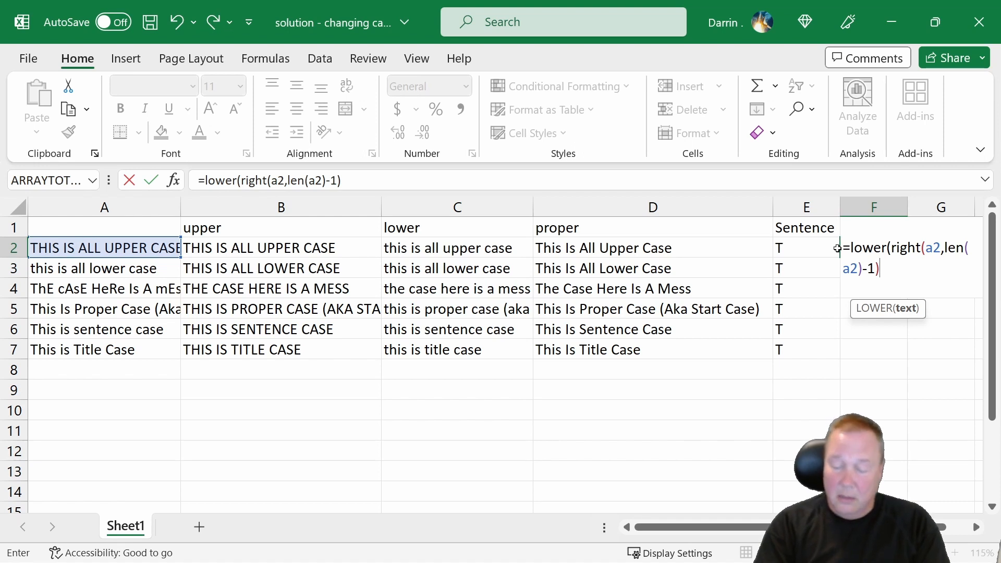
text())
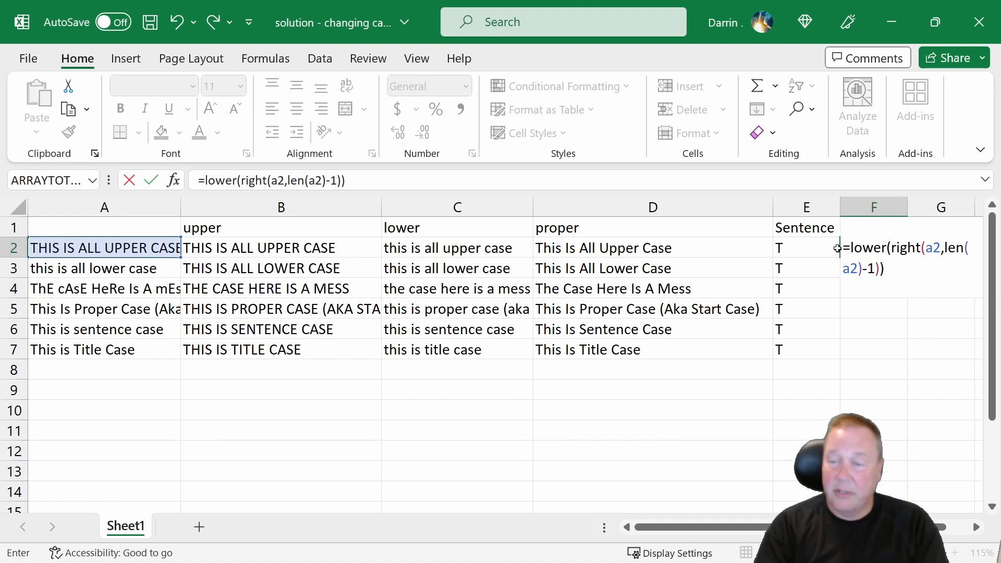
key(Return)
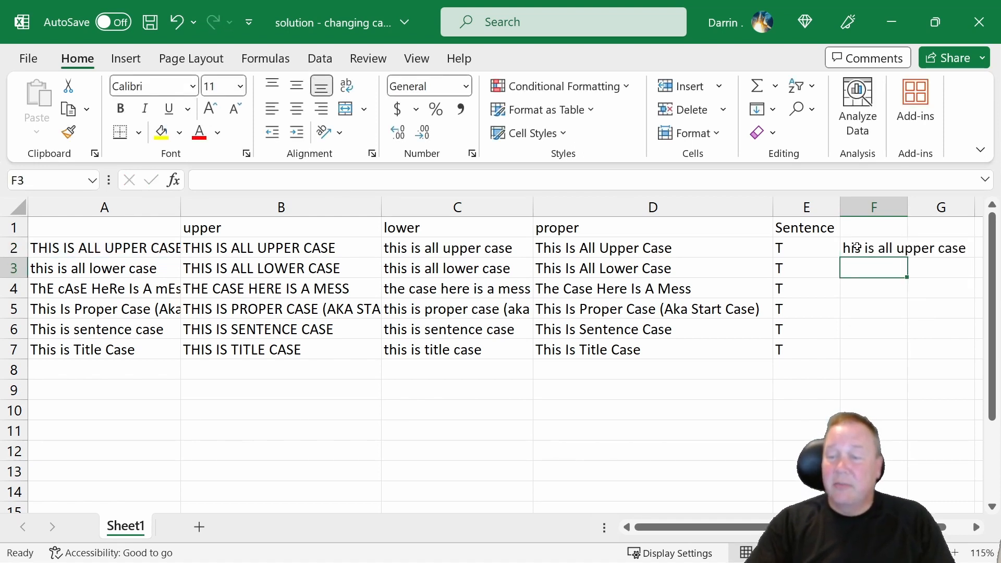
Copy the LOWER/RIGHT formula from F2 into cells F3 through F7 and fit column F's width to its contents.
click(886, 248)
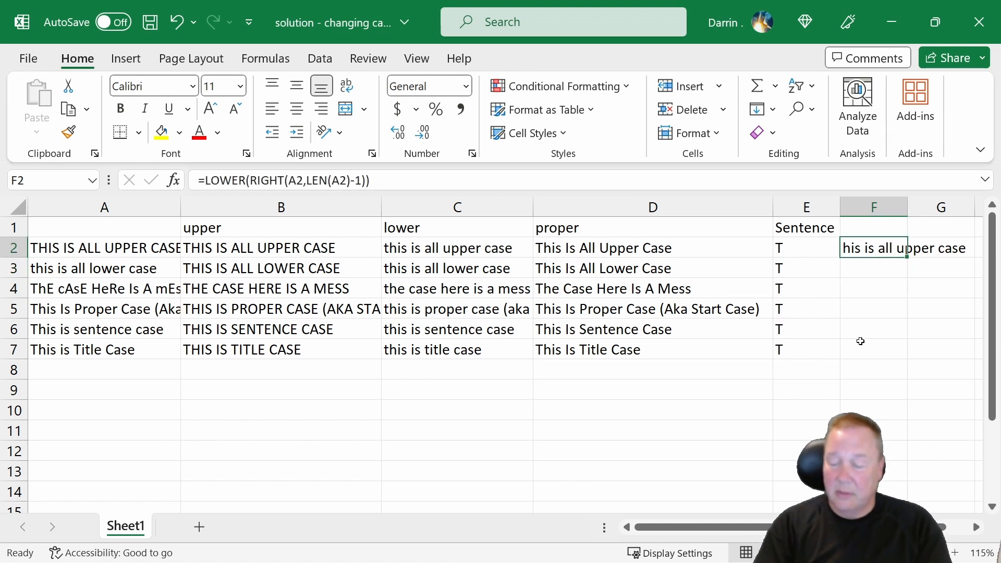
key(ctrl+c)
key(Down)
key(shift+Down)
key(shift+Down)
key(shift+Down)
key(shift+Down)
key(shift+Down)
key(shift+Up)
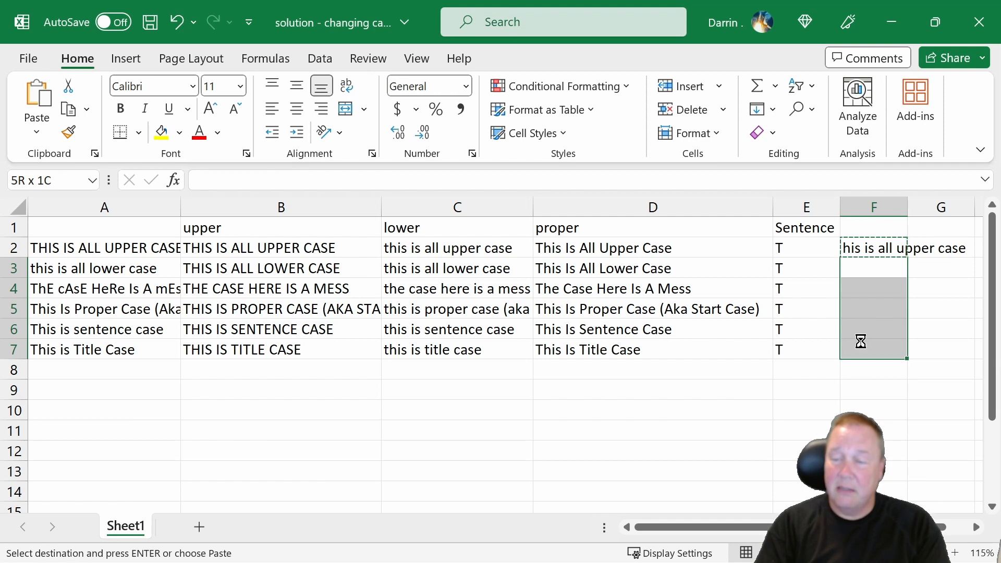
key(ctrl+v)
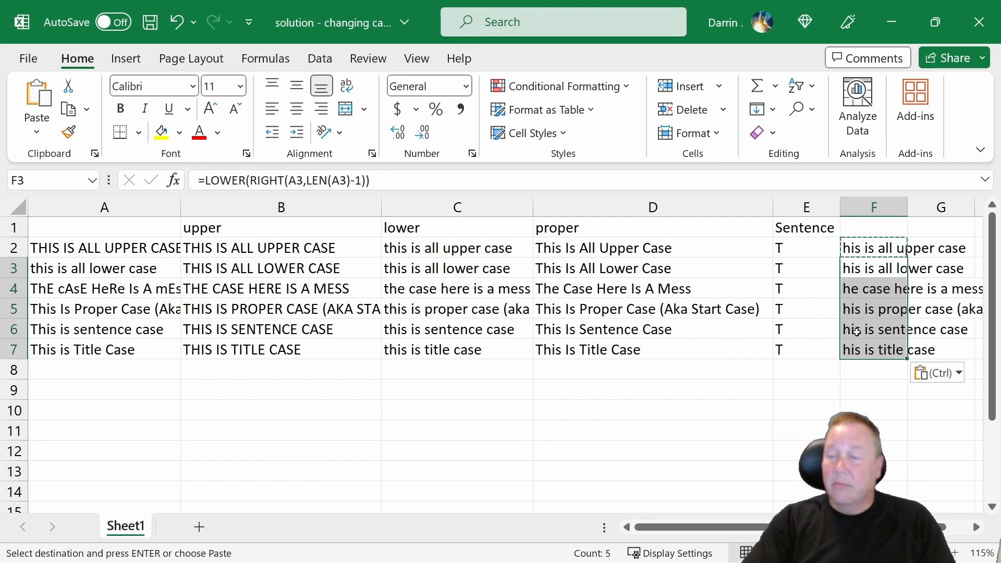
click(899, 333)
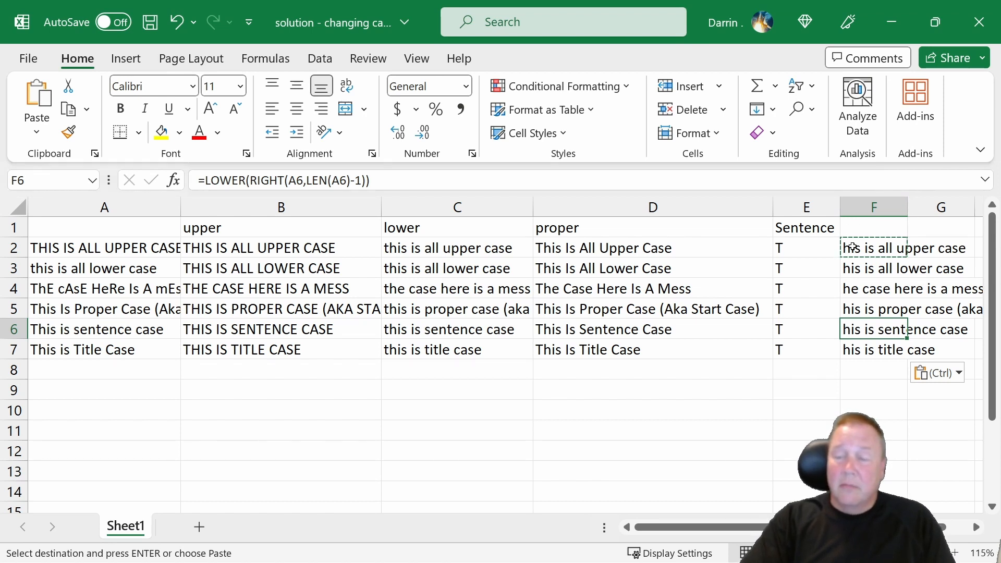
double_click(907, 207)
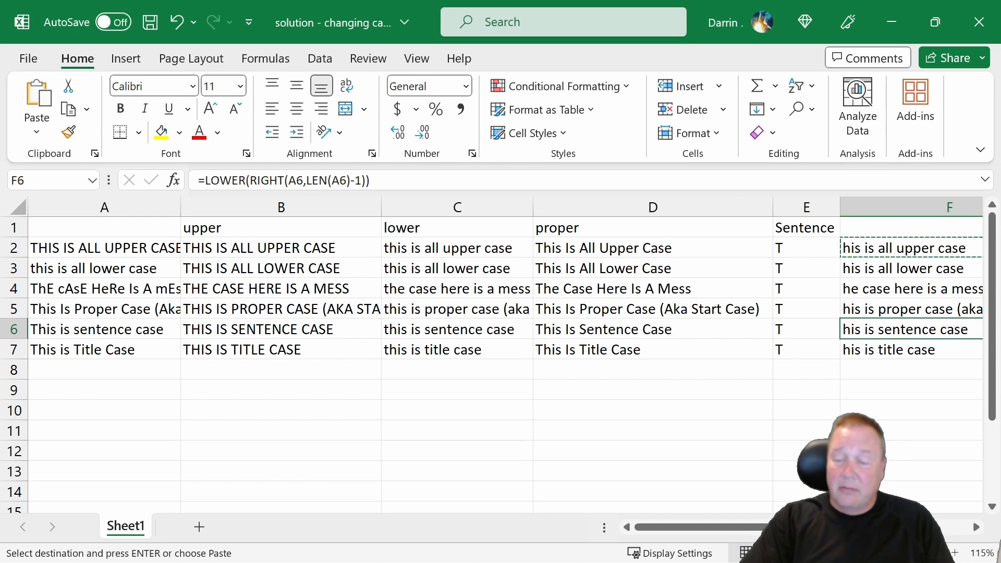
Enter the combined sentence-case formula =UPPER(LEFT(A2,1))&LOWER(RIGHT(A2,LEN(A2)-1)) in cell G2.
scroll(500, 313, right, 1)
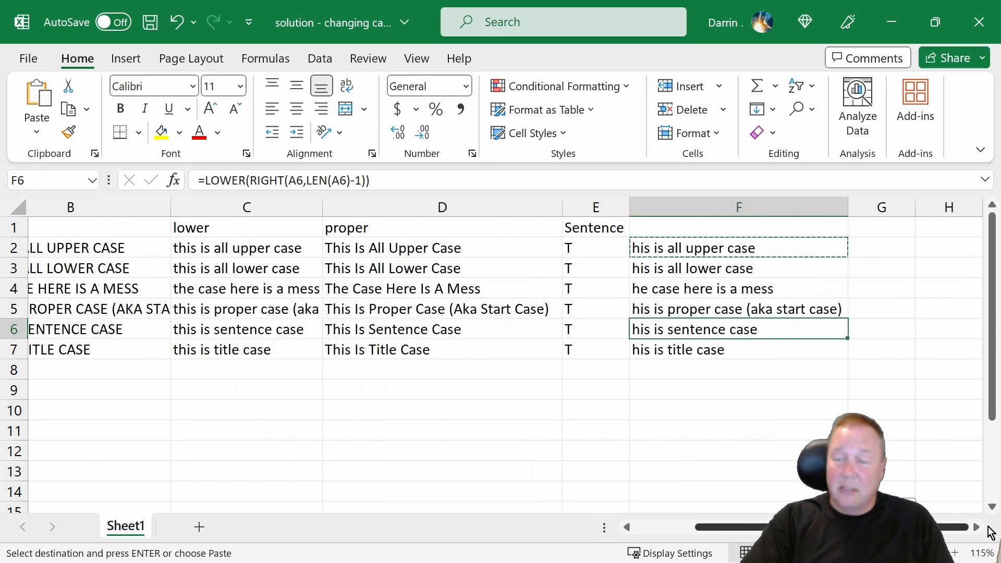
click(889, 256)
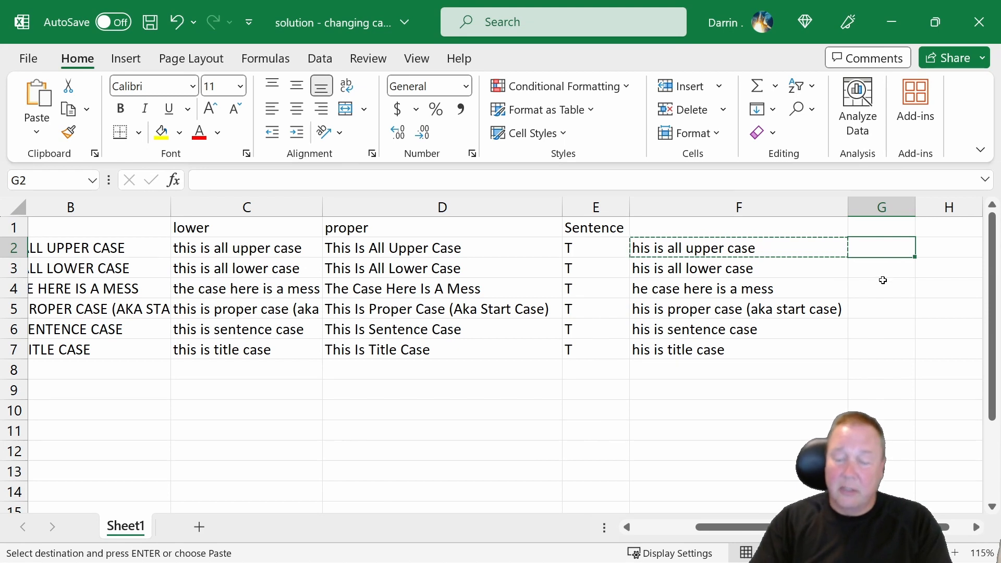
text(=)
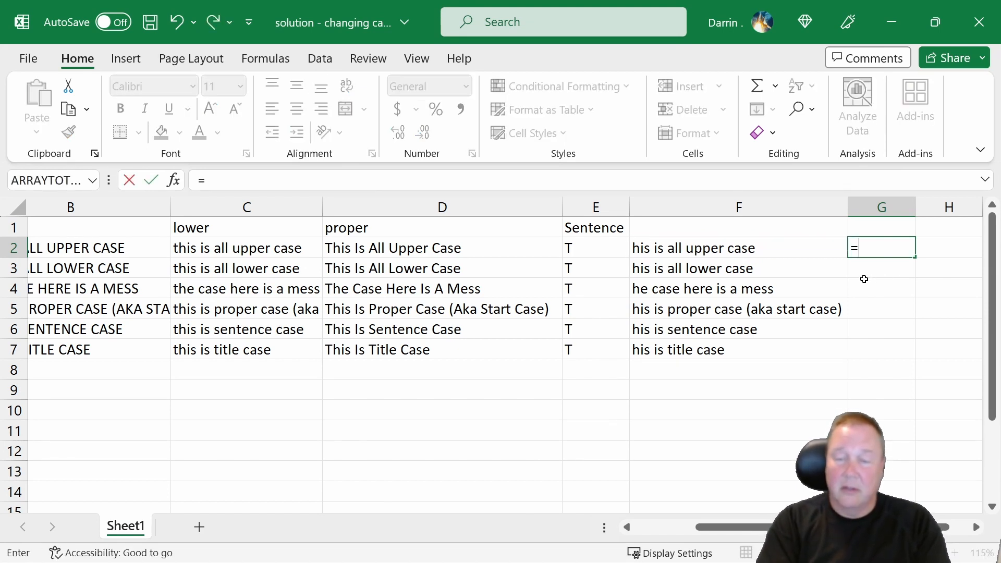
text(upp)
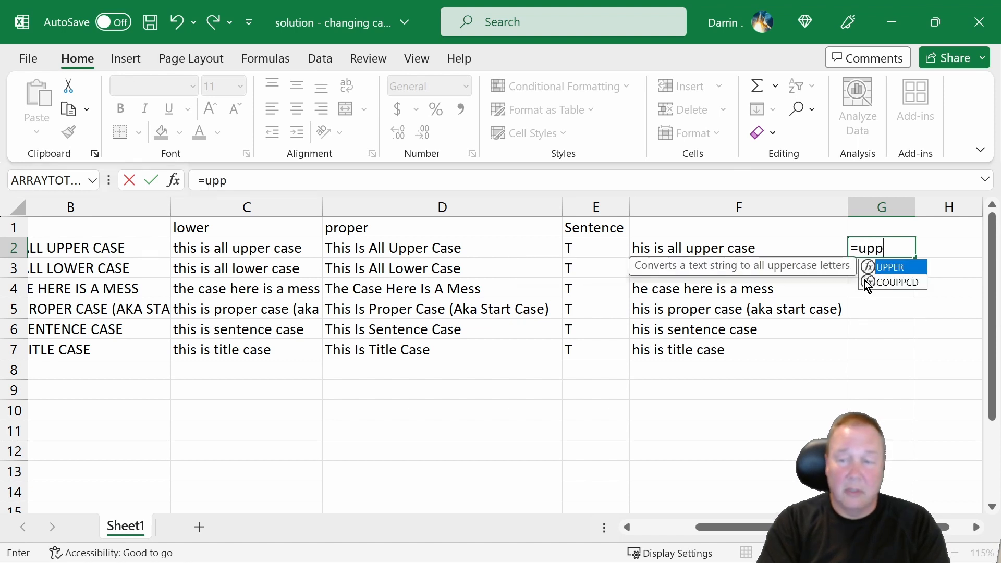
text(er(le)
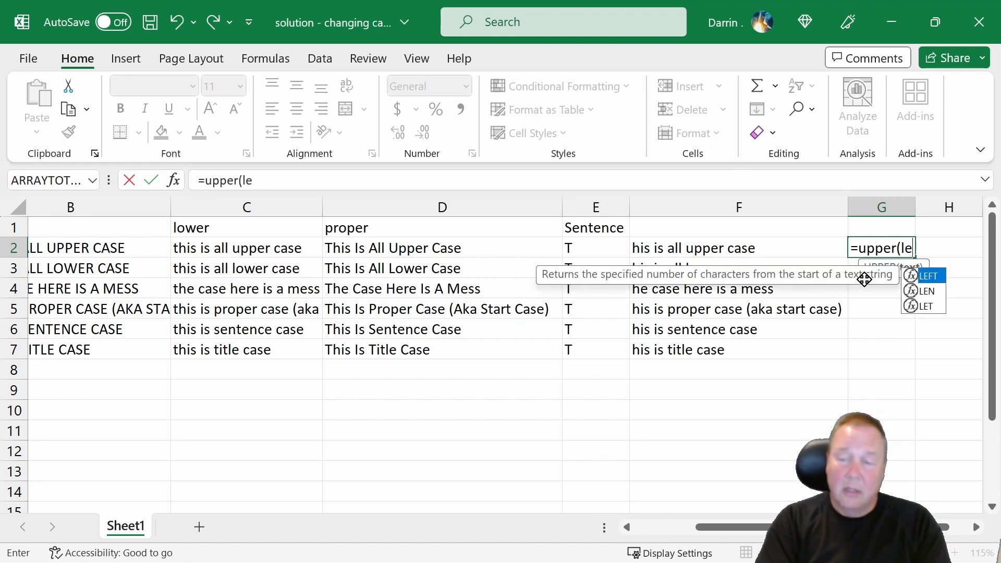
text(ft(a2,1)
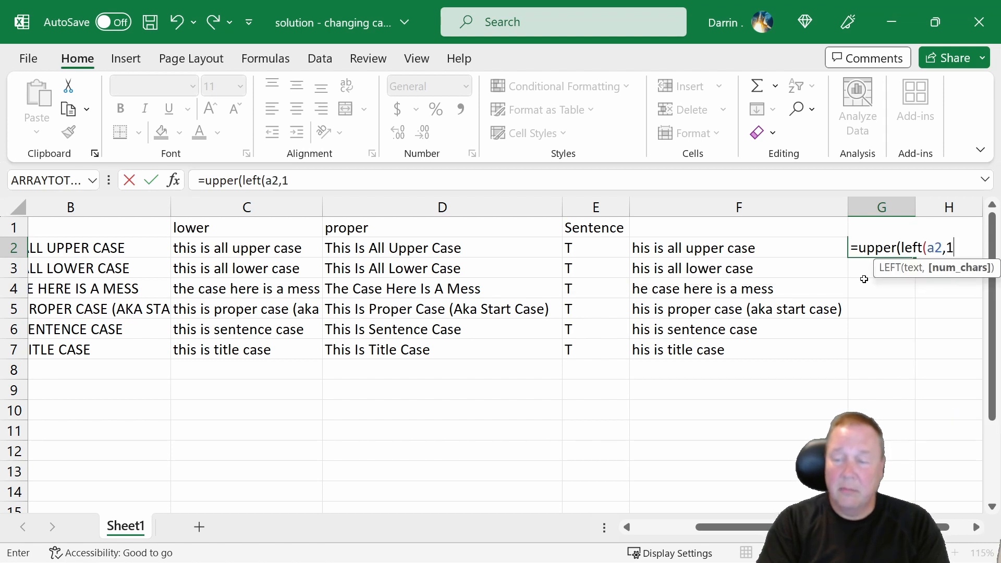
text())
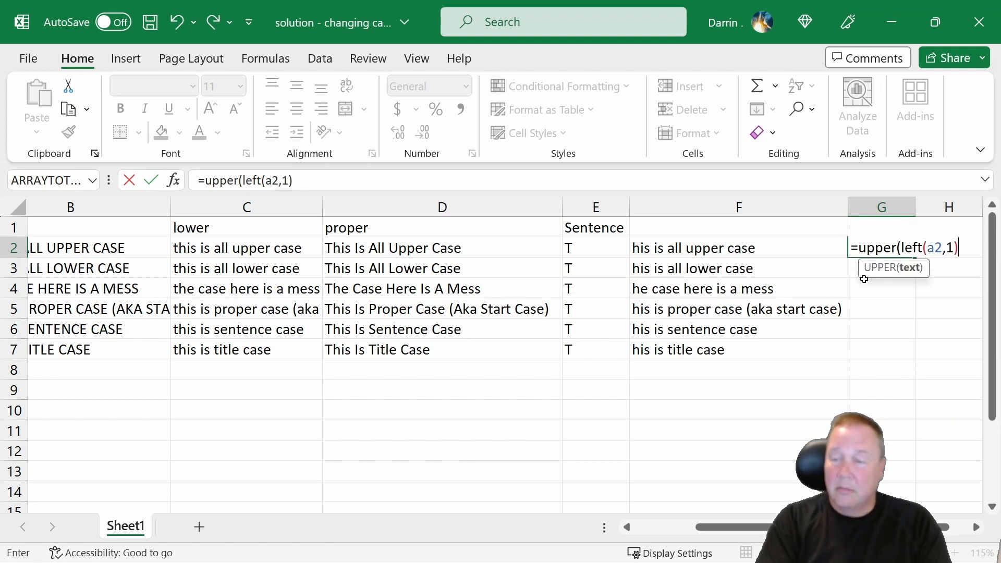
text())
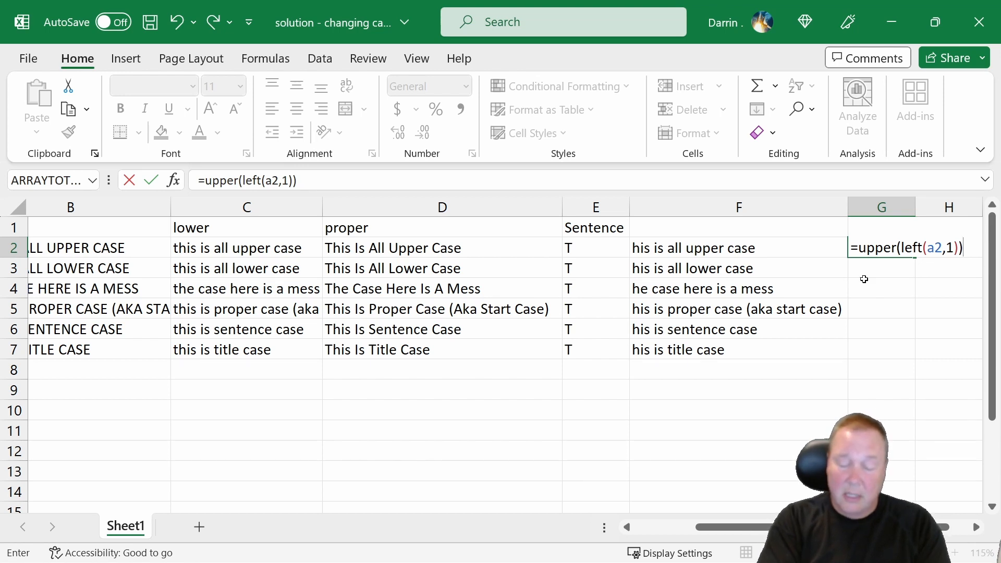
text(&)
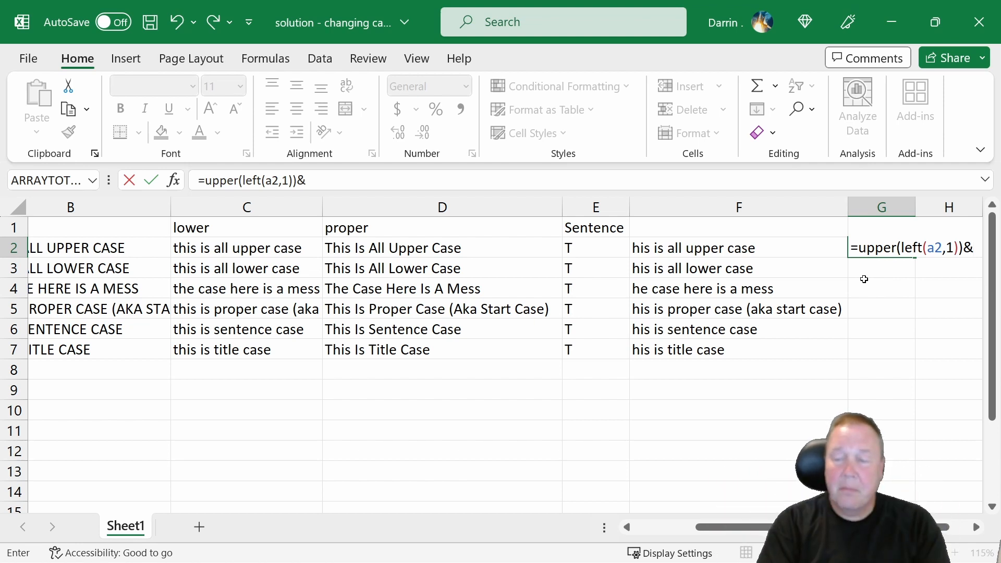
text(lower)
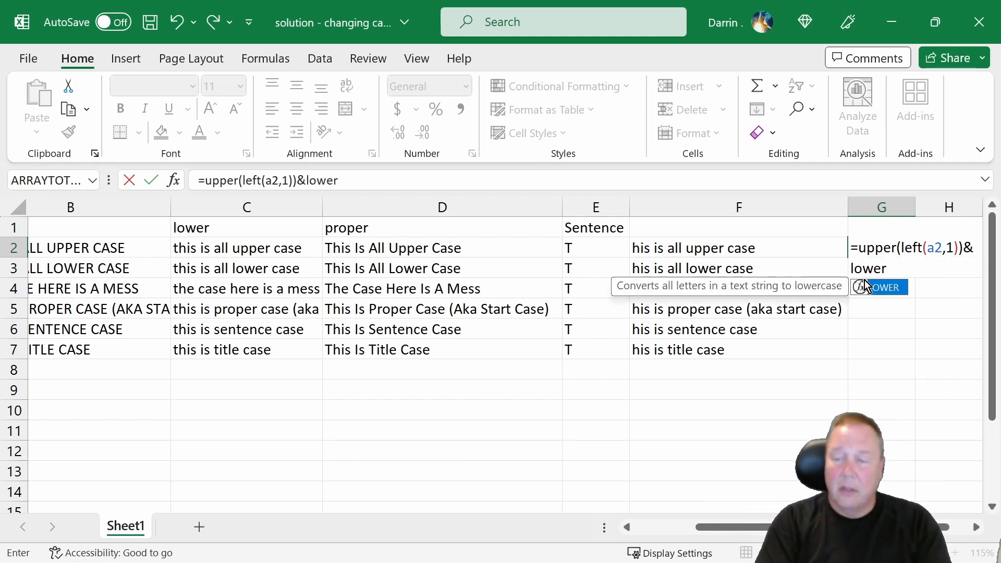
text((r)
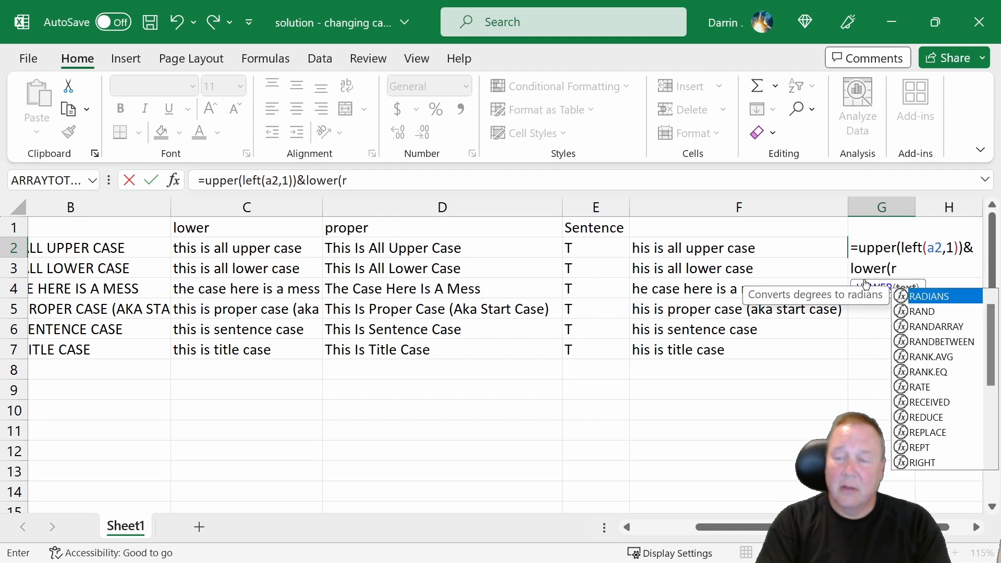
text(ight()
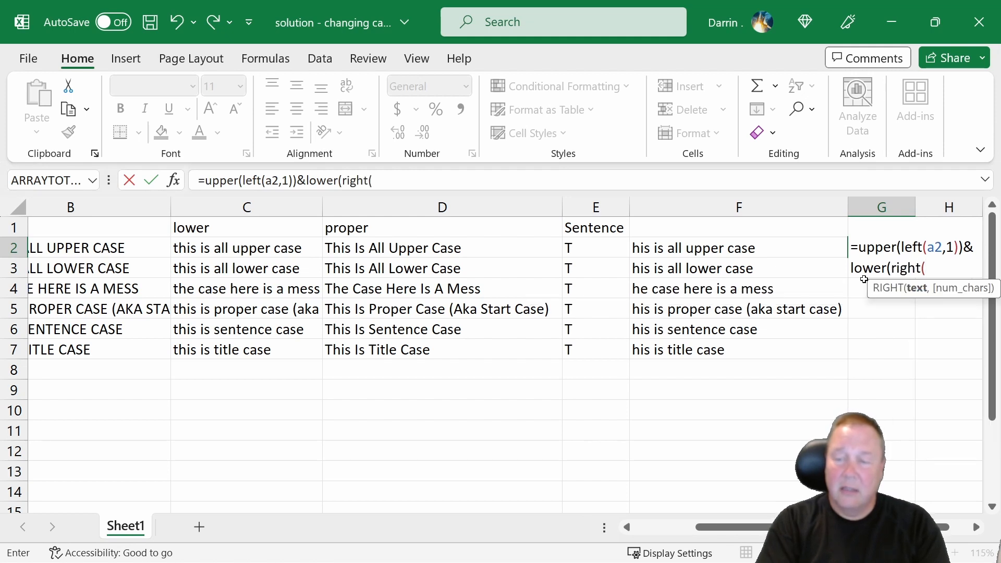
text(a2,l)
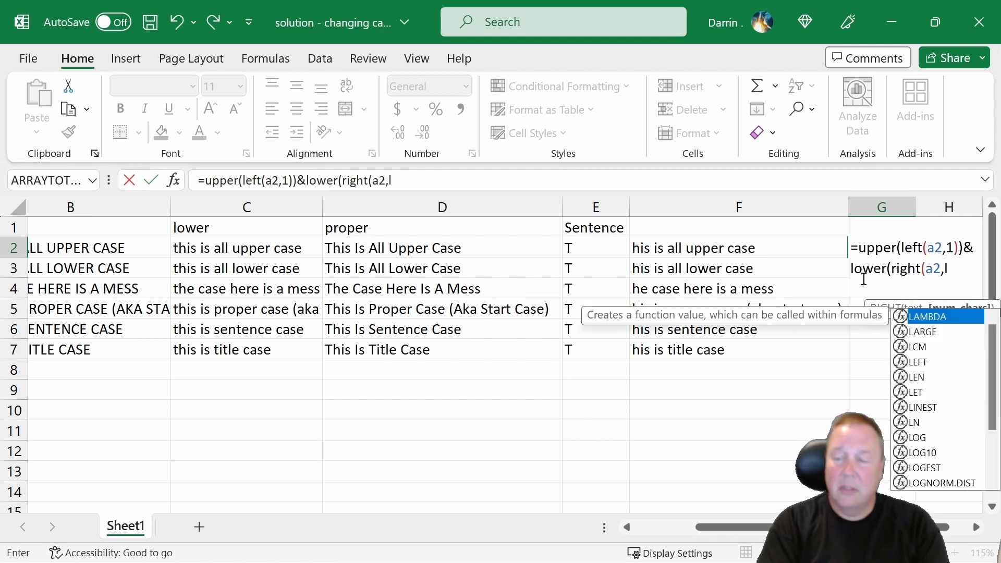
text(en(a2)
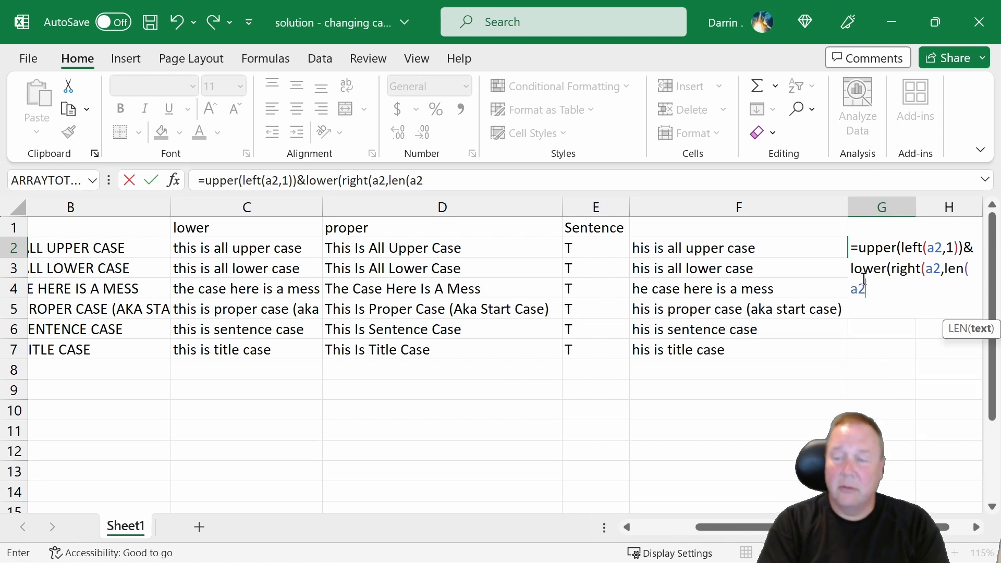
text())
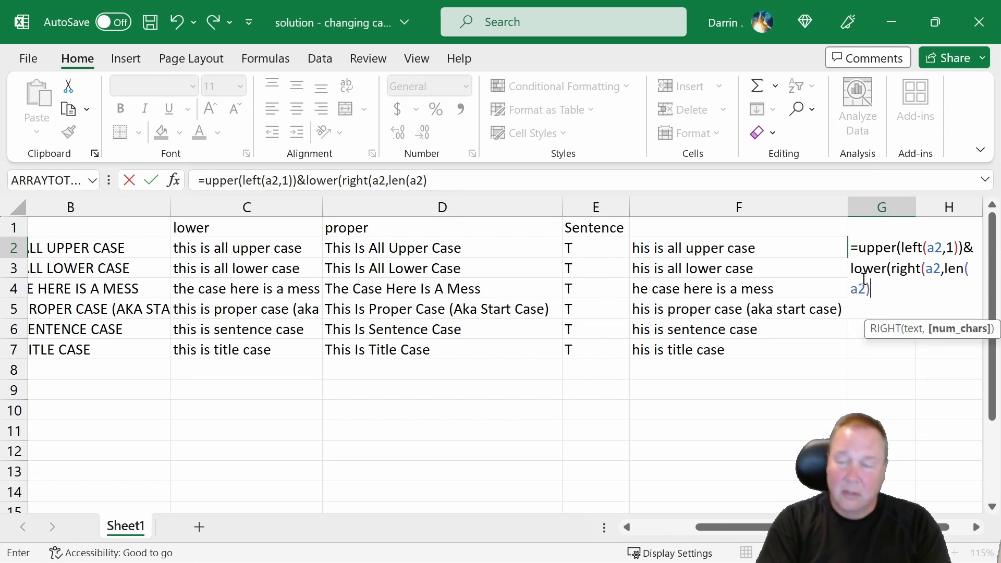
text(-1)
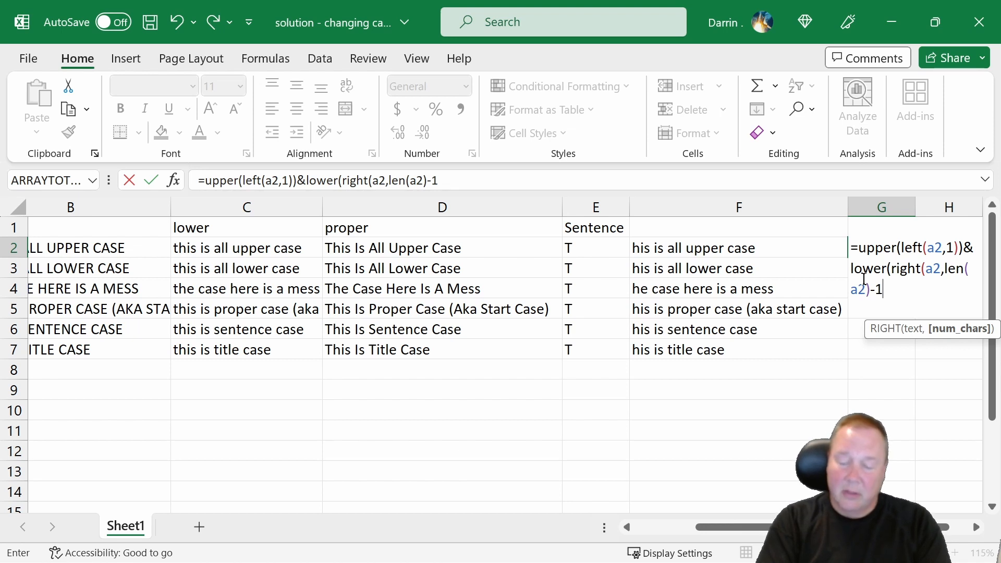
text()))
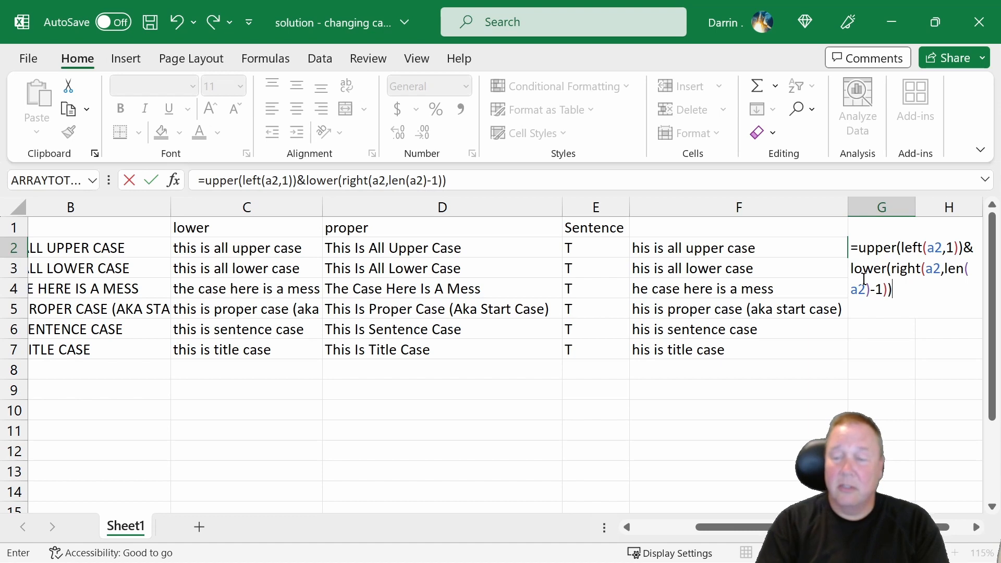
key(Return)
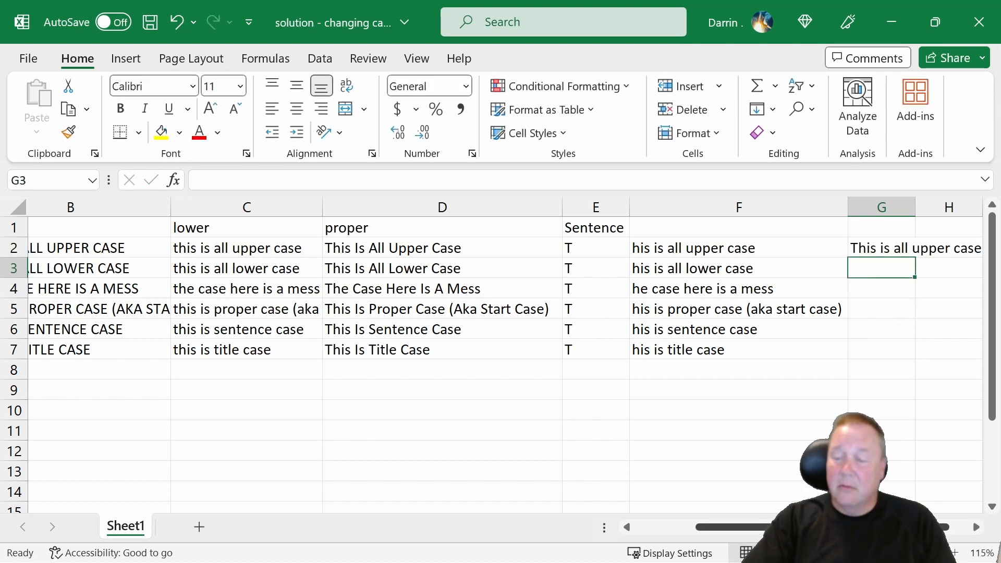
Copy the combined sentence-case formula from G2 into cells G3 through G7.
scroll(723, 314, right, 2)
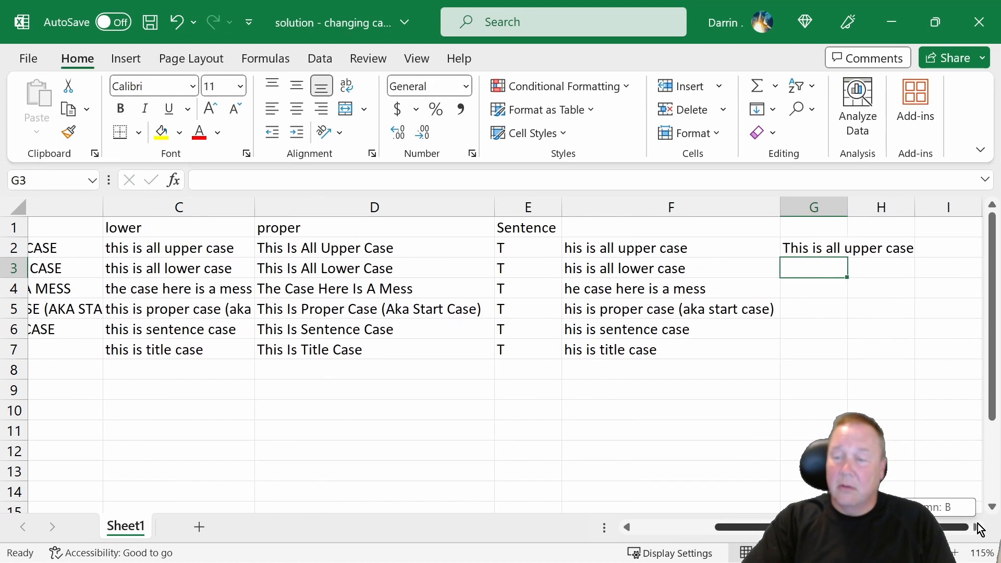
click(804, 242)
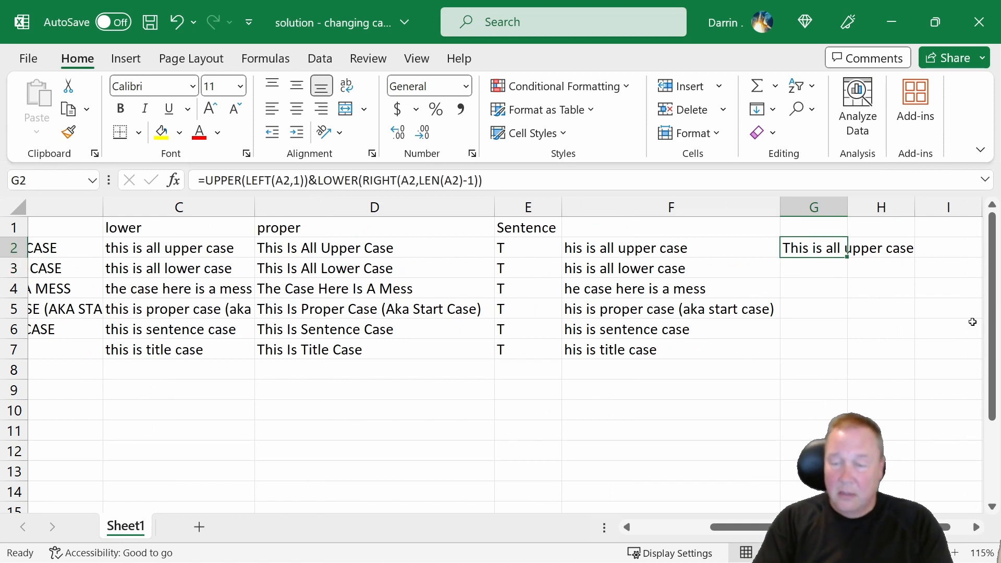
key(ctrl+c)
key(Down)
key(shift+Down)
key(shift+Down)
key(shift+Down)
key(shift+Down)
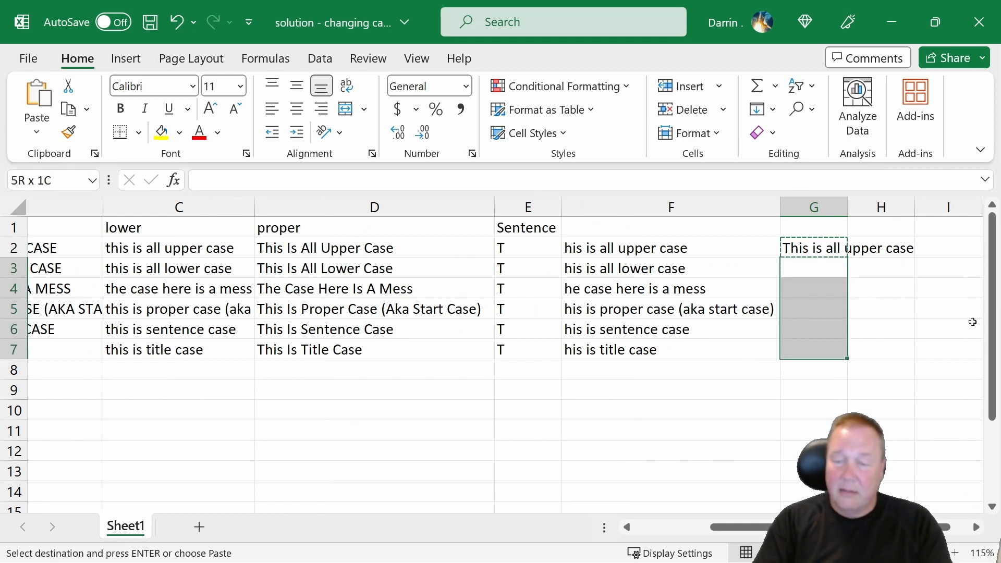
key(ctrl+v)
key(Down)
key(Down)
key(Down)
key(Down)
key(Down)
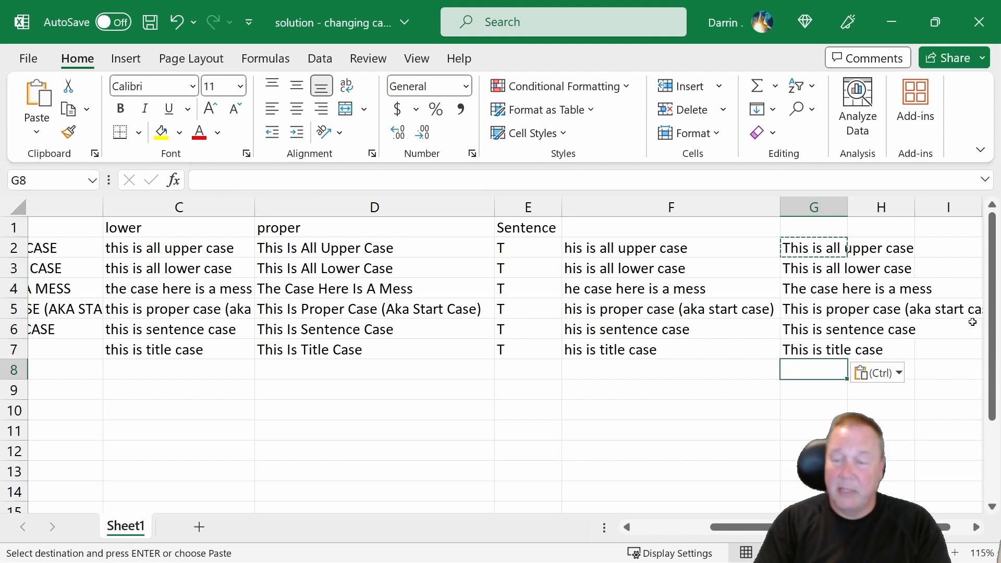